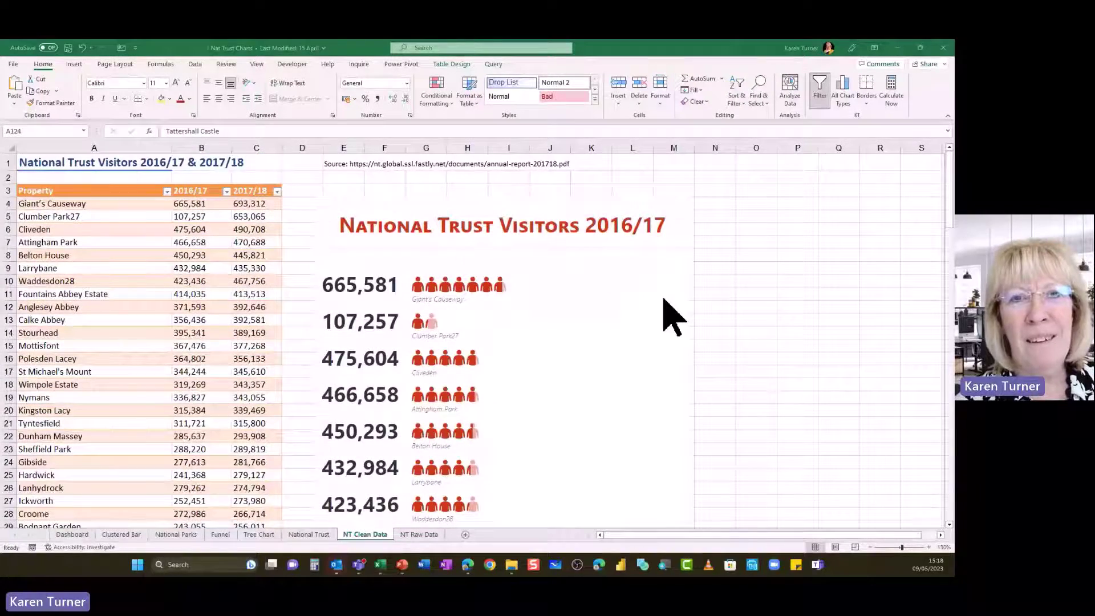
Step: Cycle the people graph's Type through the 9,000 and 120 styles, ending on the blue 80 style
scroll(665, 301, "down", 1)
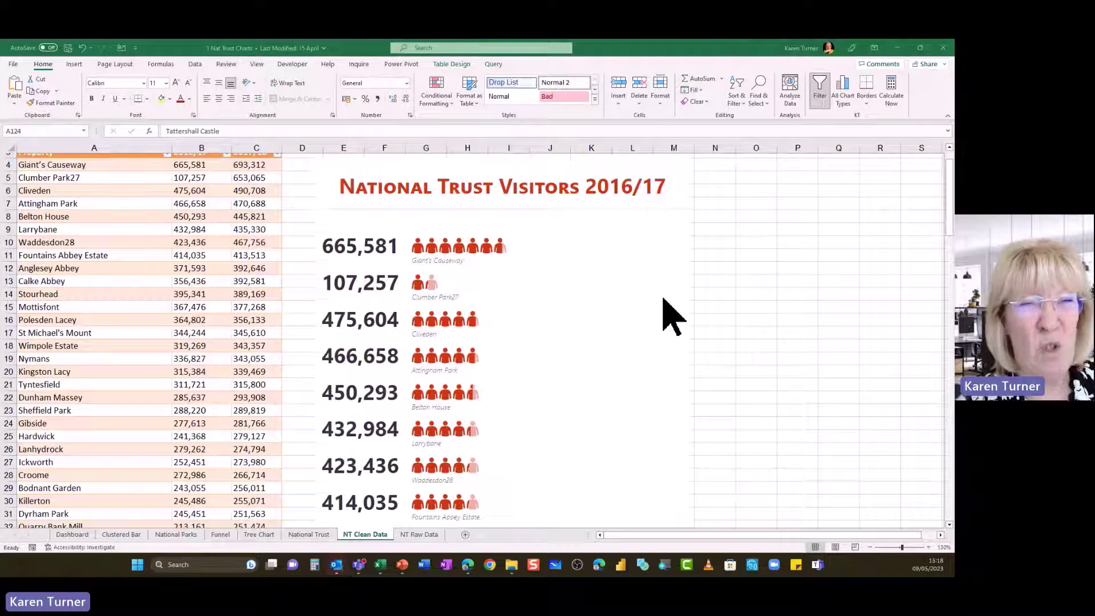
scroll(663, 299, "up", 1)
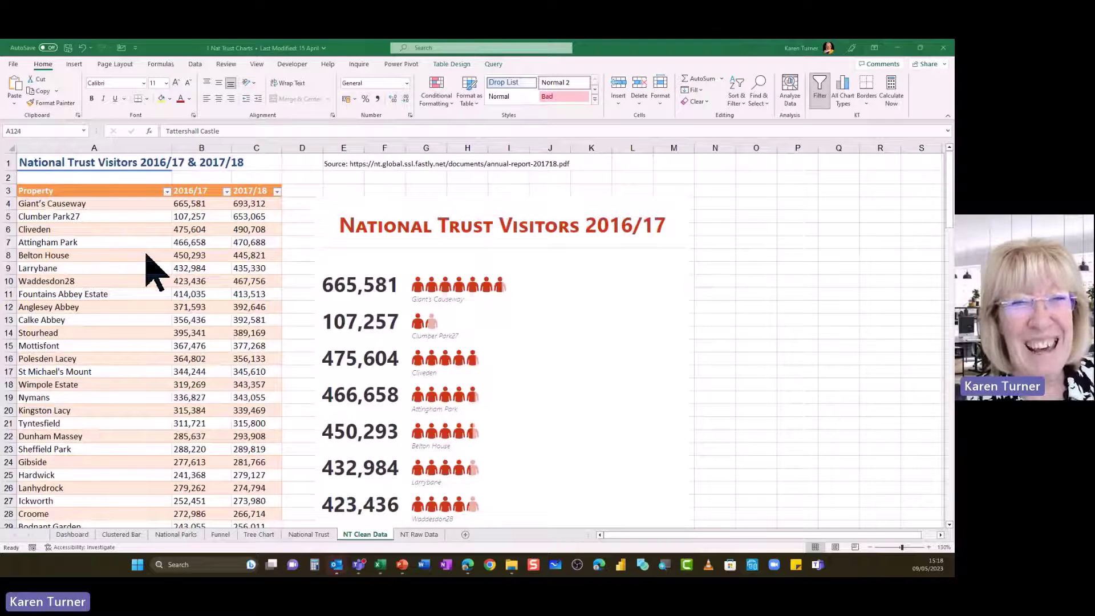
left_click(578, 288)
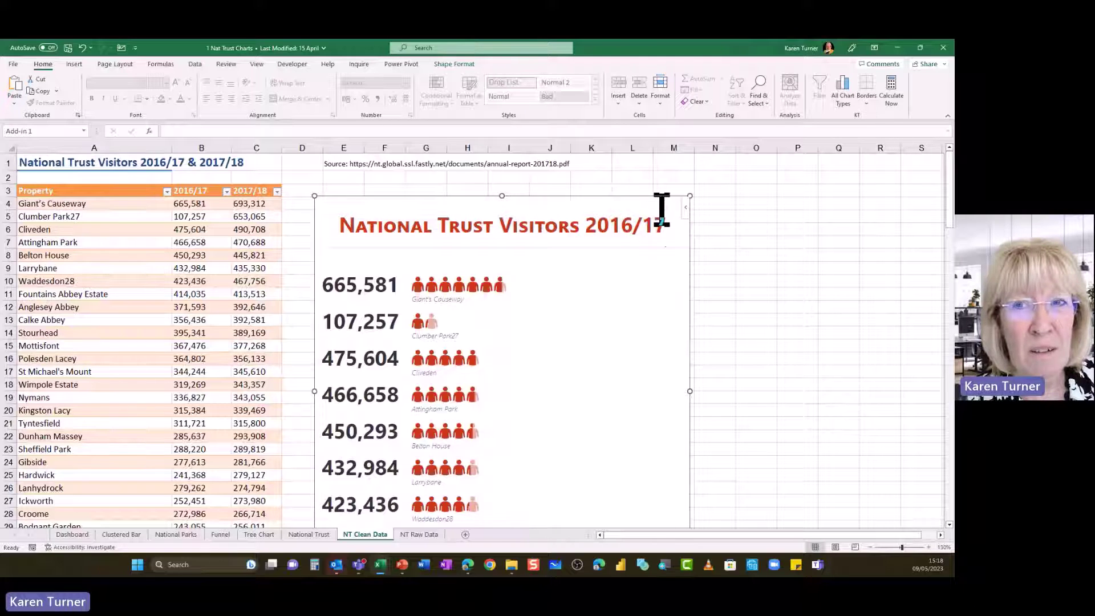
mouse_move(658, 214)
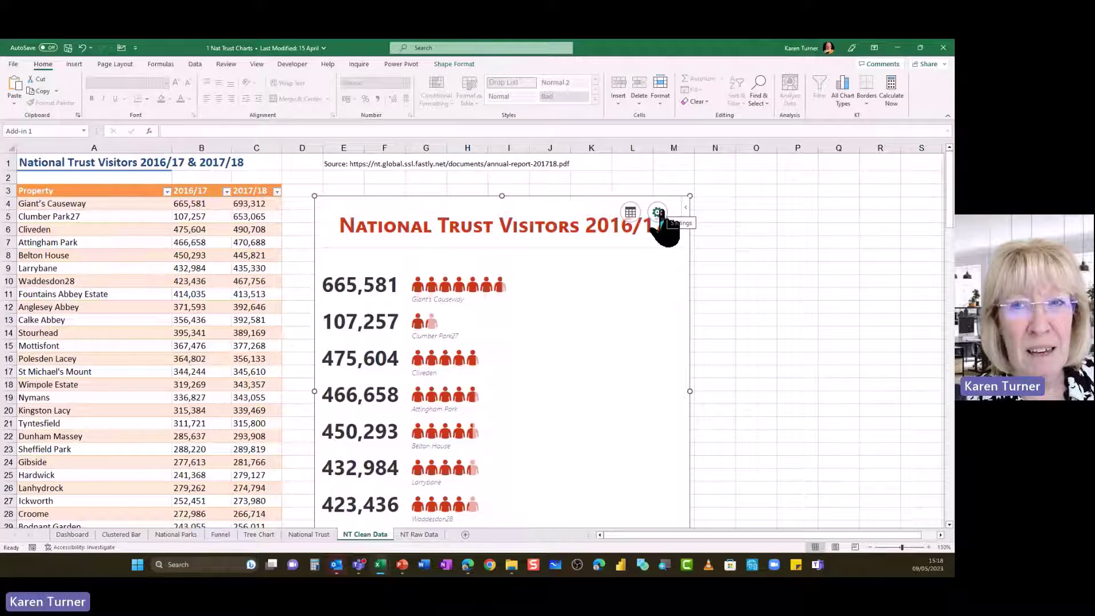
left_click(658, 213)
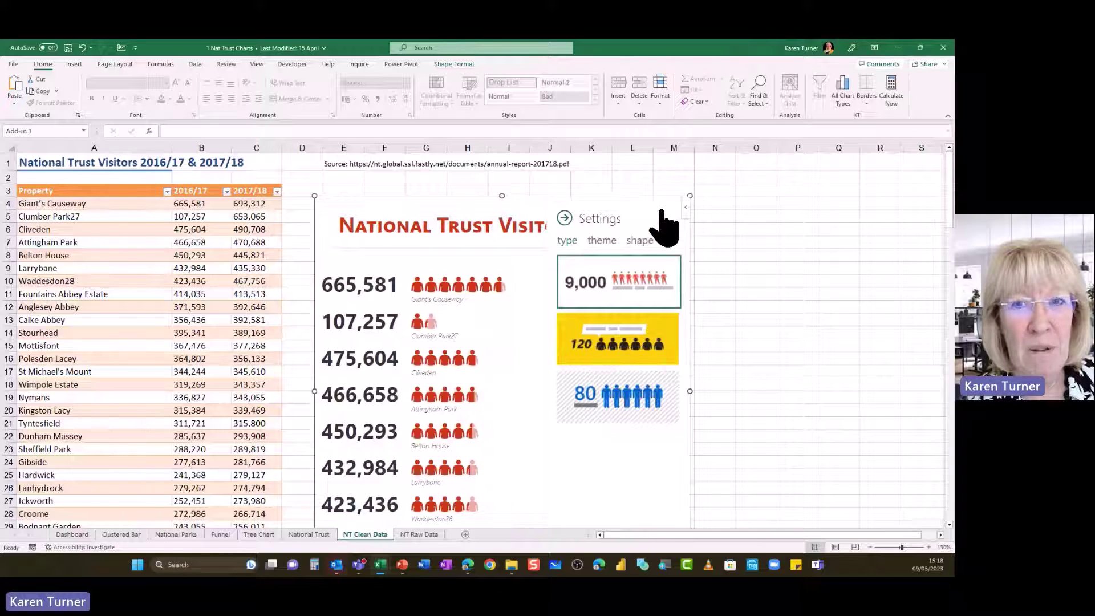
left_click(614, 282)
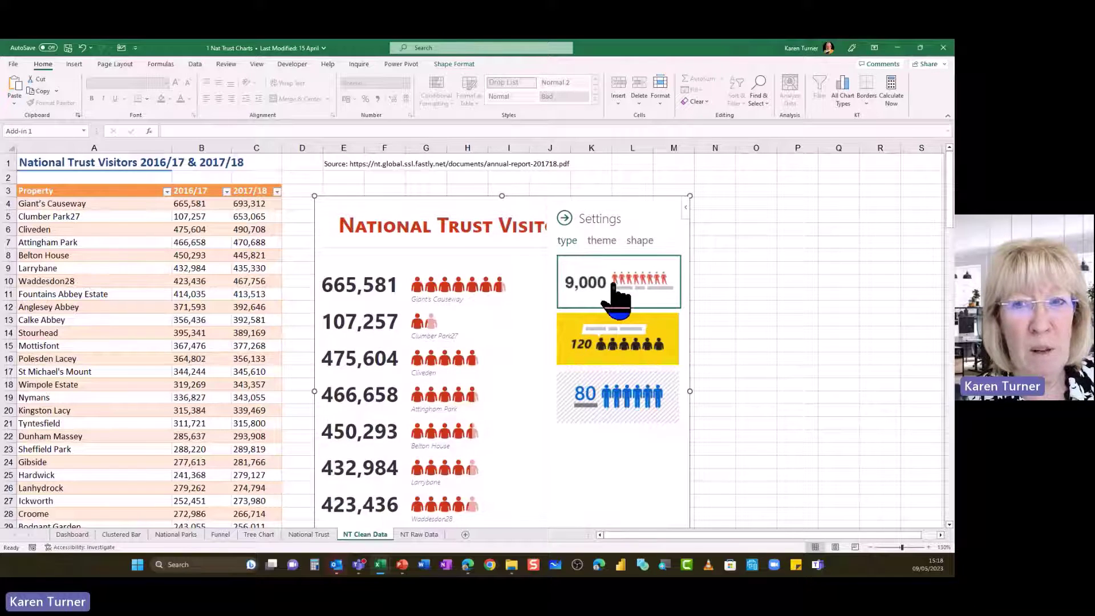
left_click(605, 351)
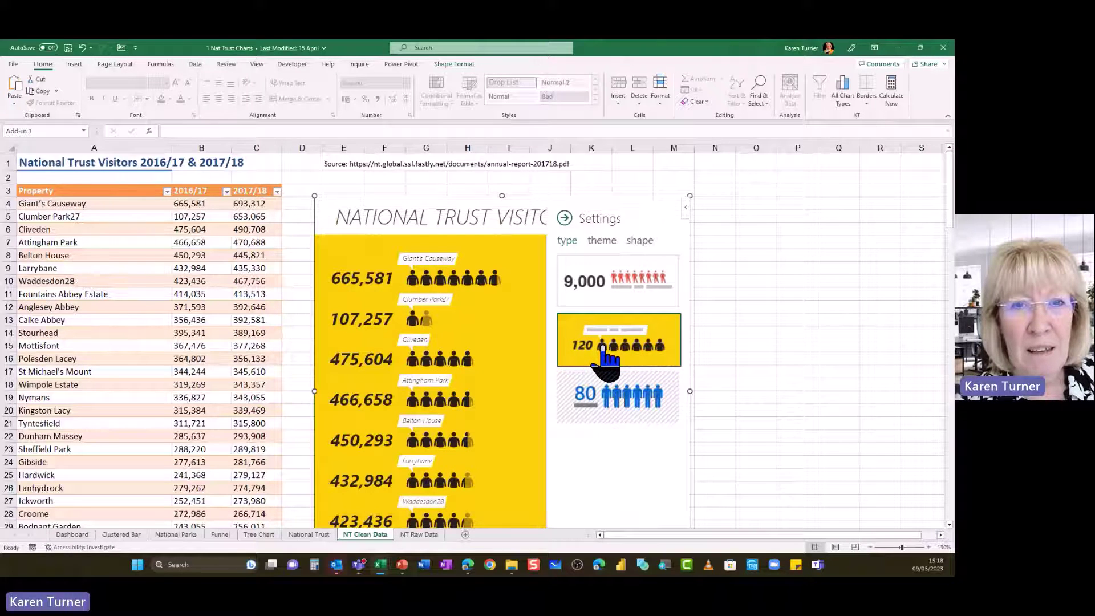
left_click(600, 406)
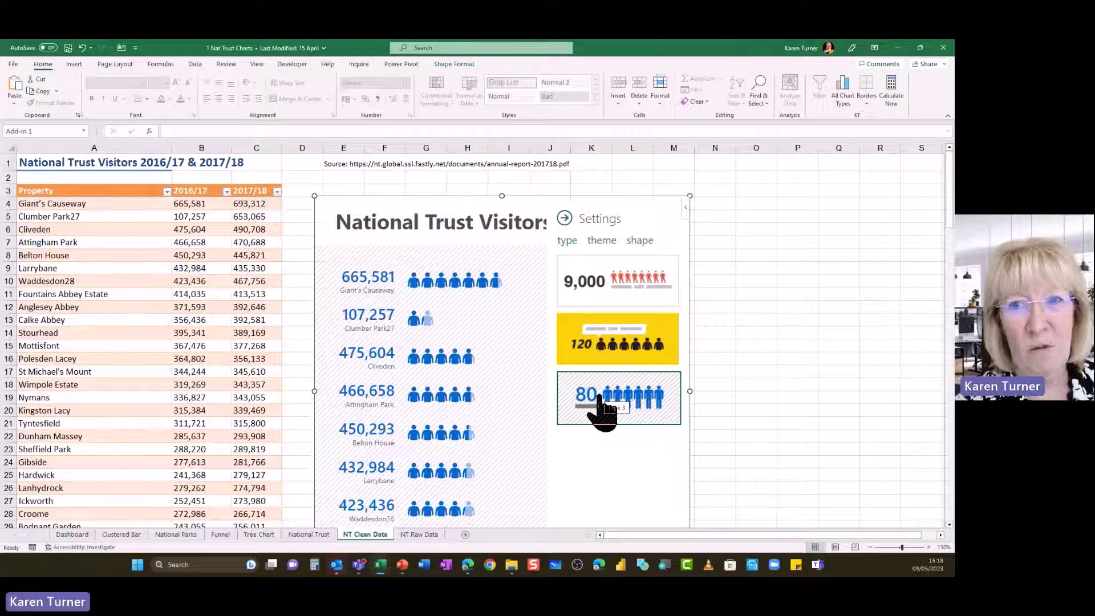
Step: Apply the pink theme, then try walking-person, box, watch and alarm-clock icons before settling on boots
left_click(602, 240)
left_click(645, 271)
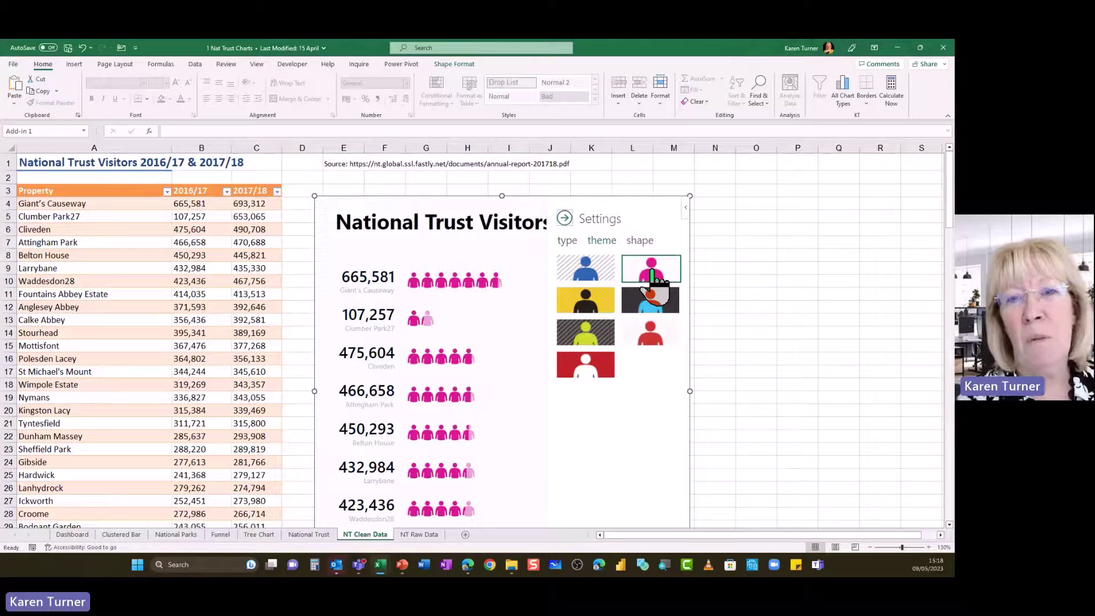
left_click(636, 243)
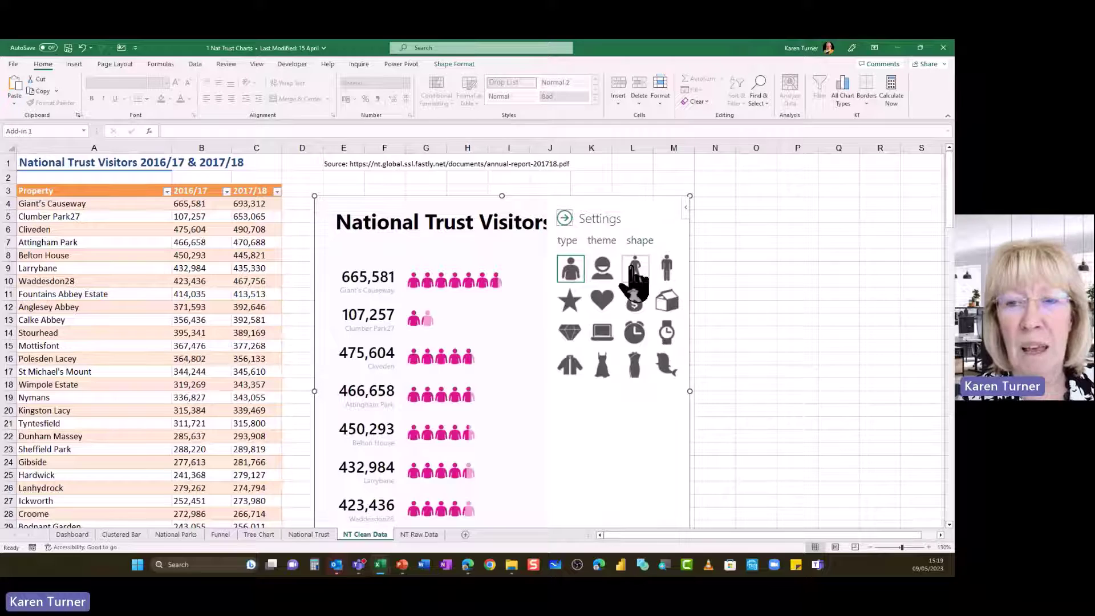
left_click(635, 271)
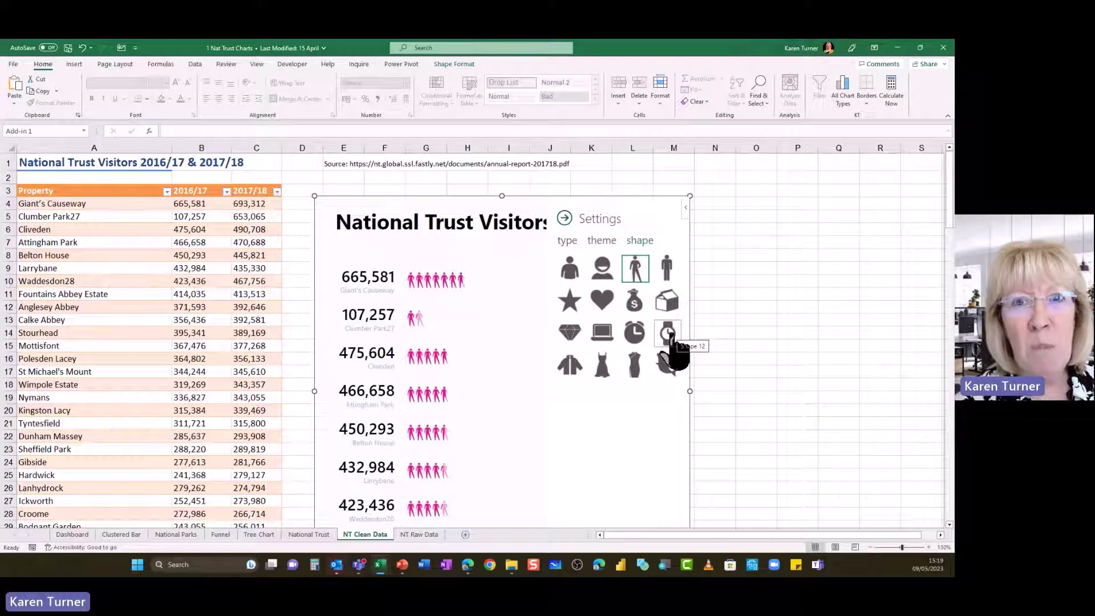
left_click(673, 302)
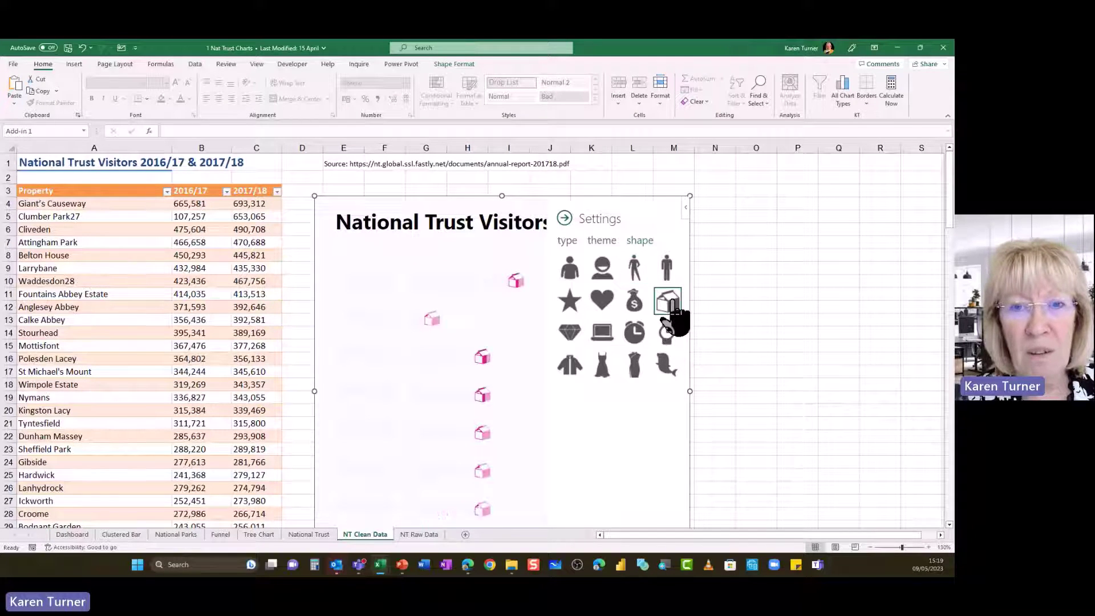
left_click(668, 334)
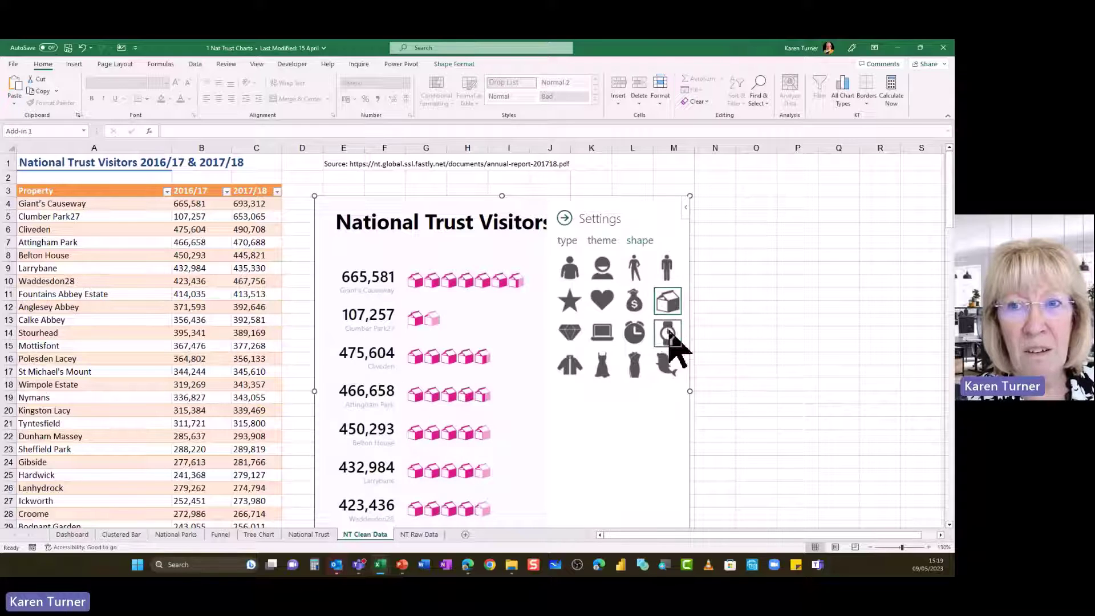
left_click(638, 336)
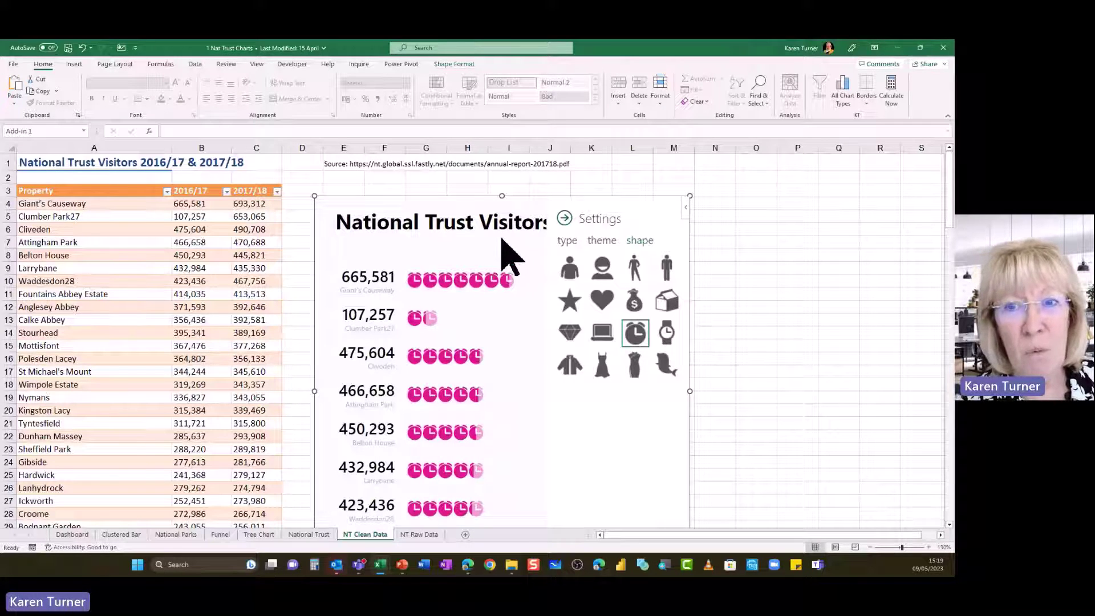
left_click(668, 369)
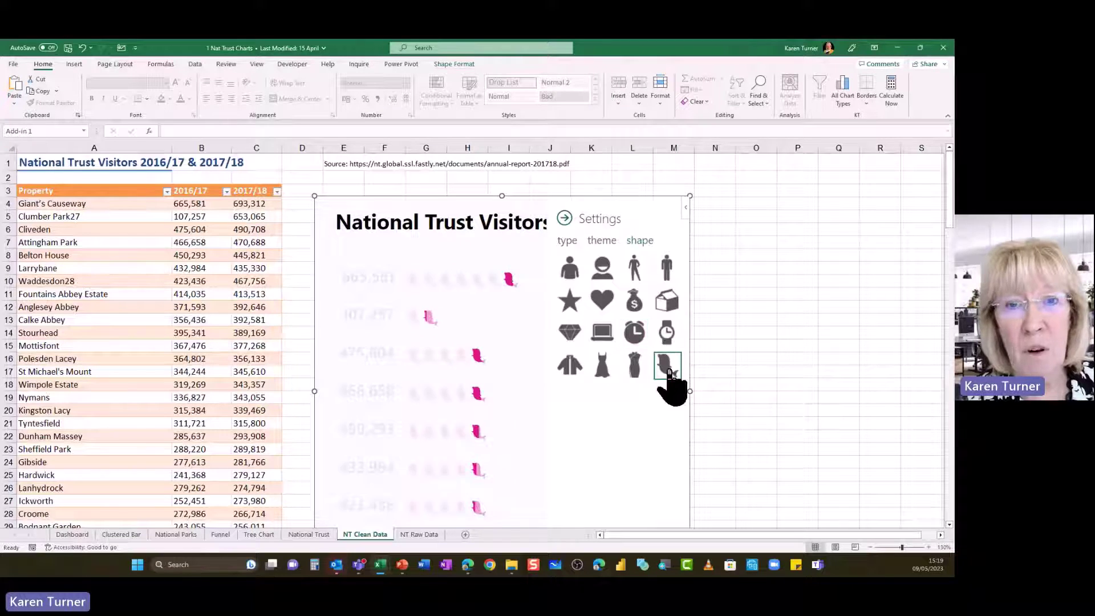
Step: Try the yellow and blue themes, apply the yellow 120 layout with black figures, and start a new workbook
left_click(615, 241)
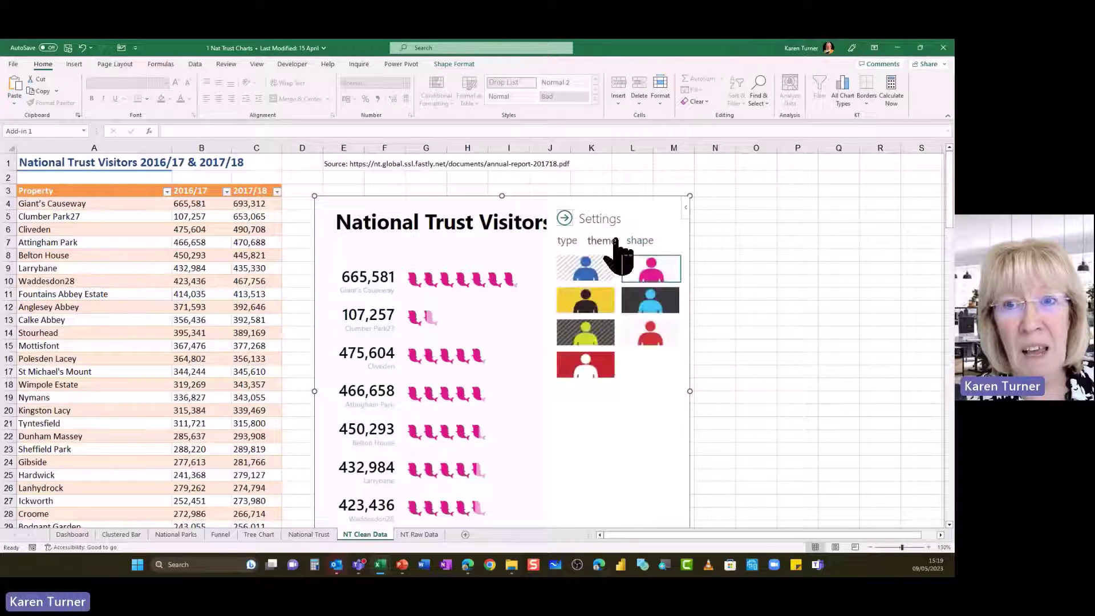
left_click(582, 301)
left_click(586, 273)
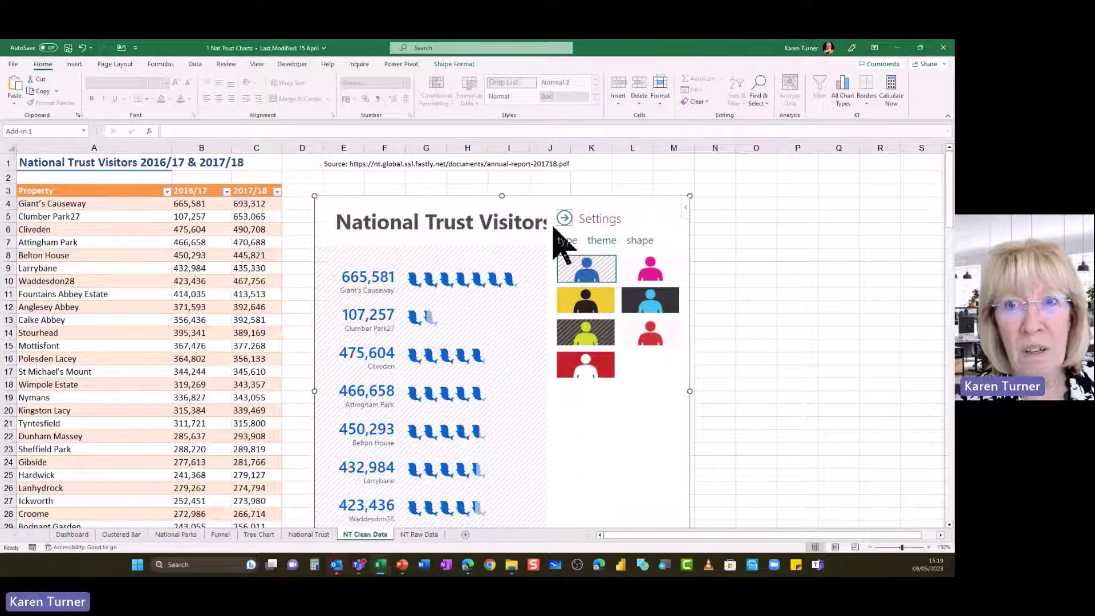
left_click(567, 241)
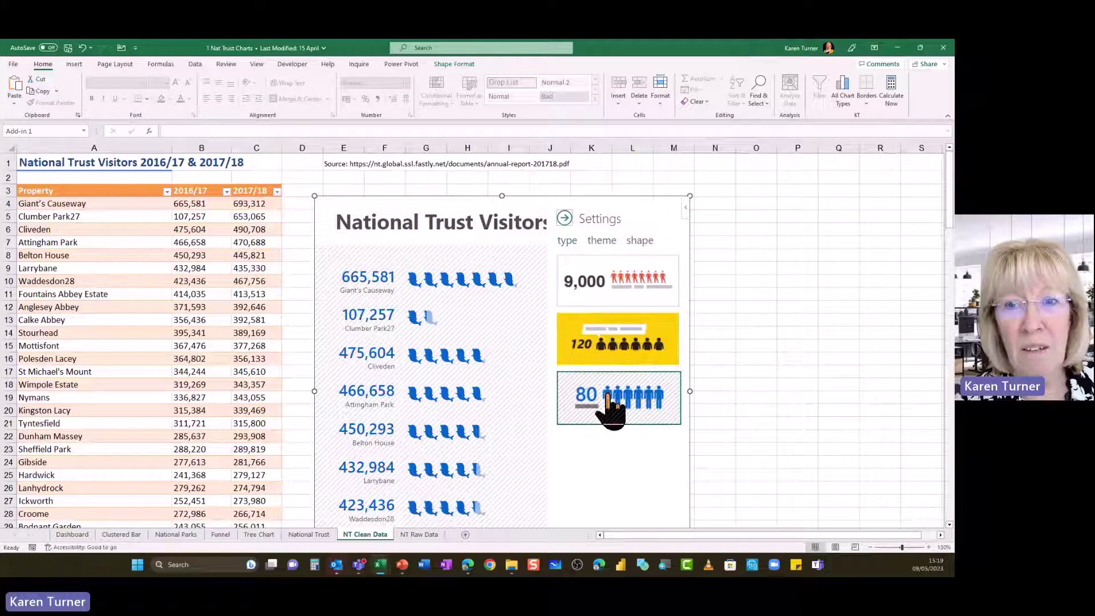
left_click(638, 355)
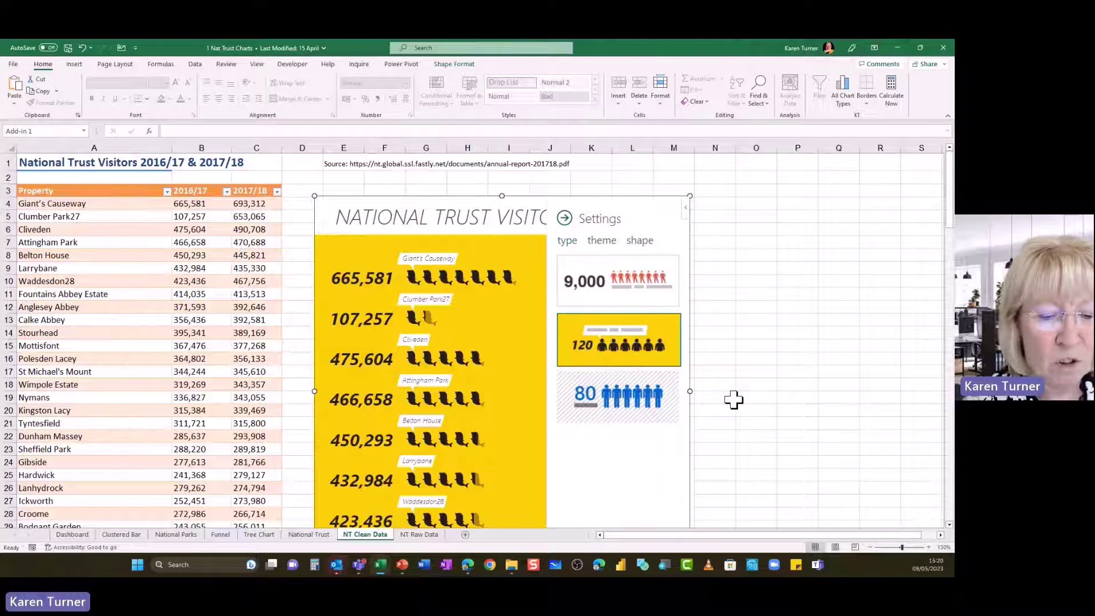
key("ctrl+n")
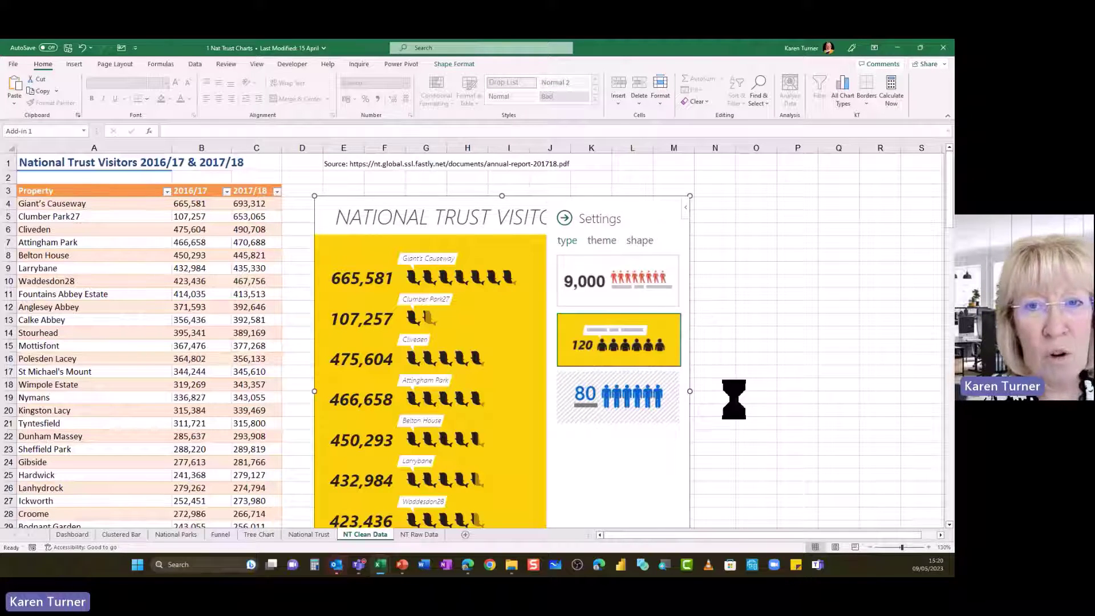
Step: In the new Book2 workbook, bring up the Data tab's From Web import dialog
scroll(238, 396, "up", 6, "ctrl")
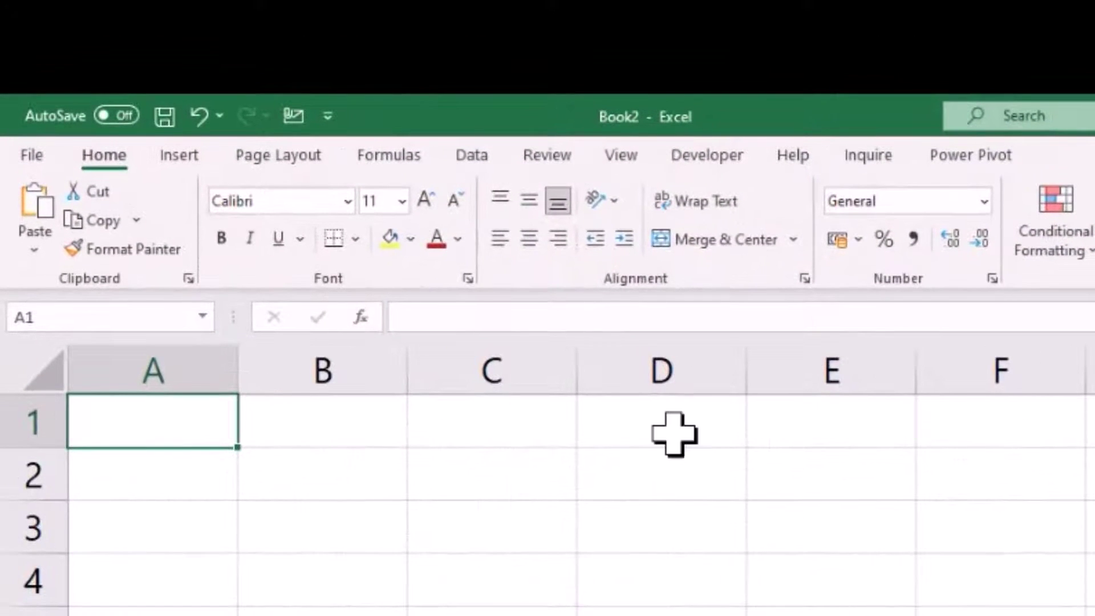
left_click(476, 159)
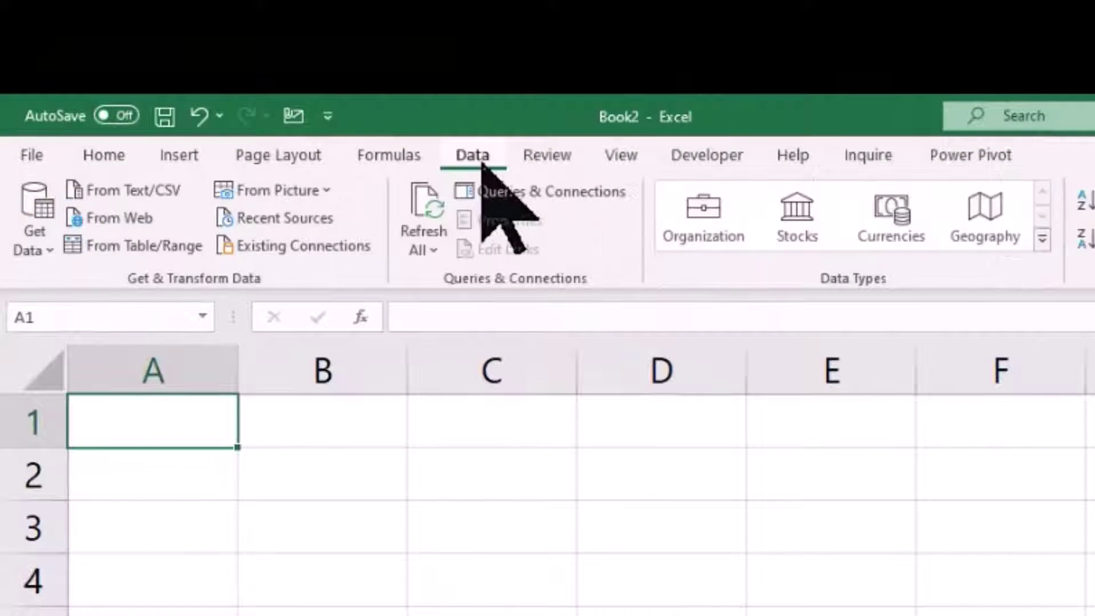
left_click(119, 218)
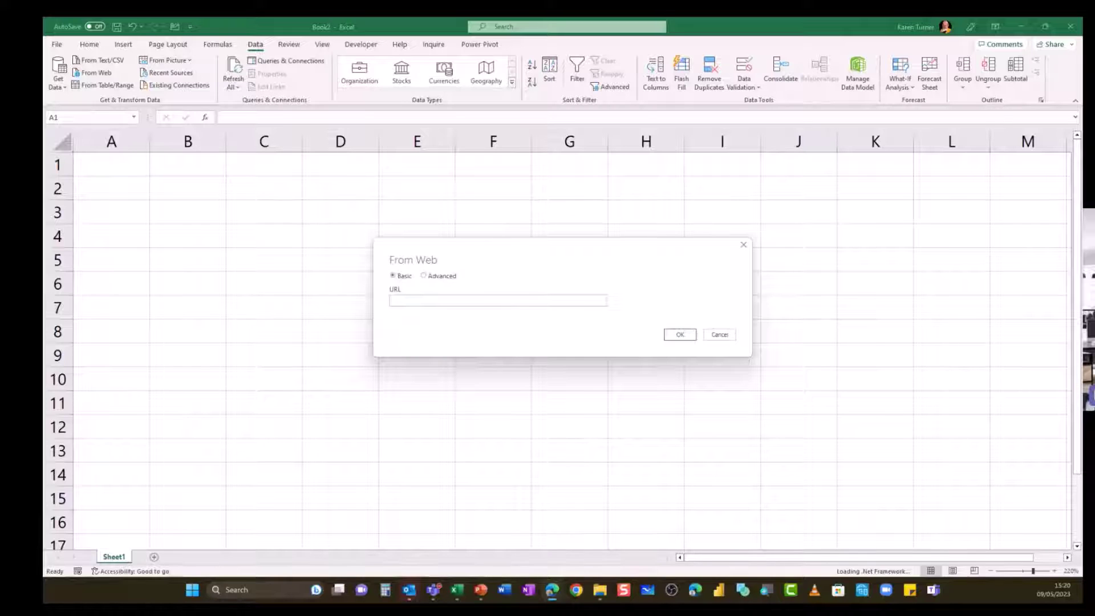
Step: Maximize Edge on the National Trust Wikipedia page, find Most visited properties, and select the URL
left_click_drag(1093, 57, 317, 94)
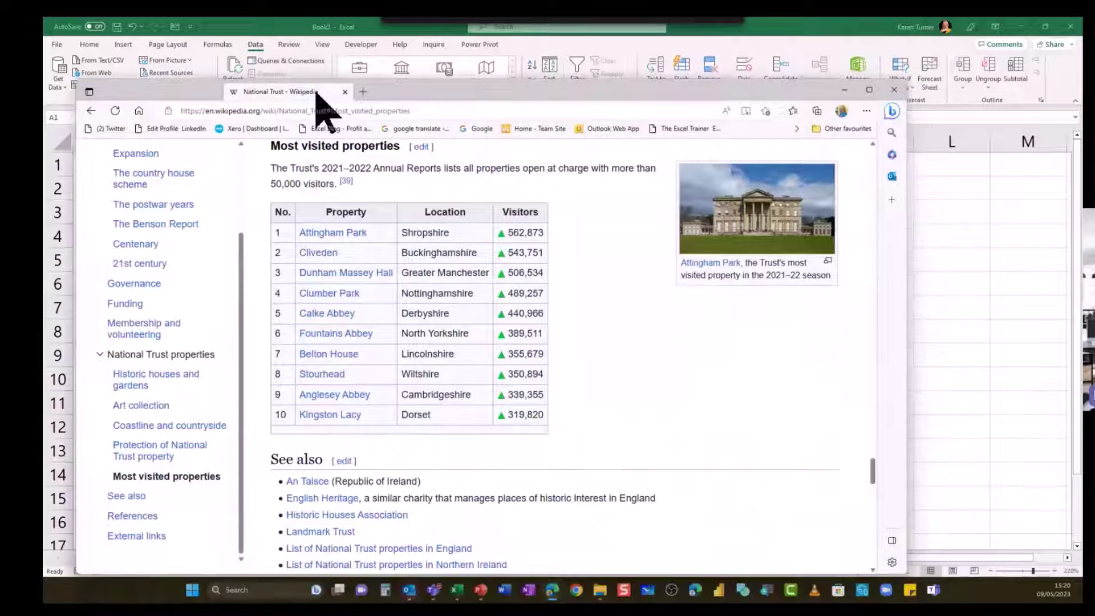
double_click(398, 96)
scroll(399, 108, "down", 10)
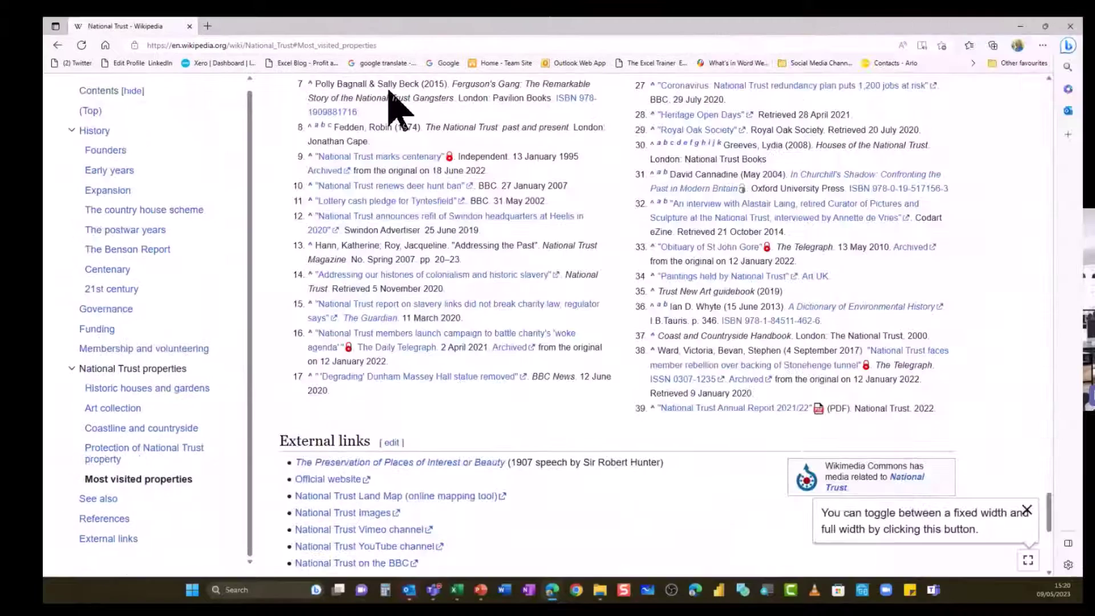
scroll(599, 342, "up", 10)
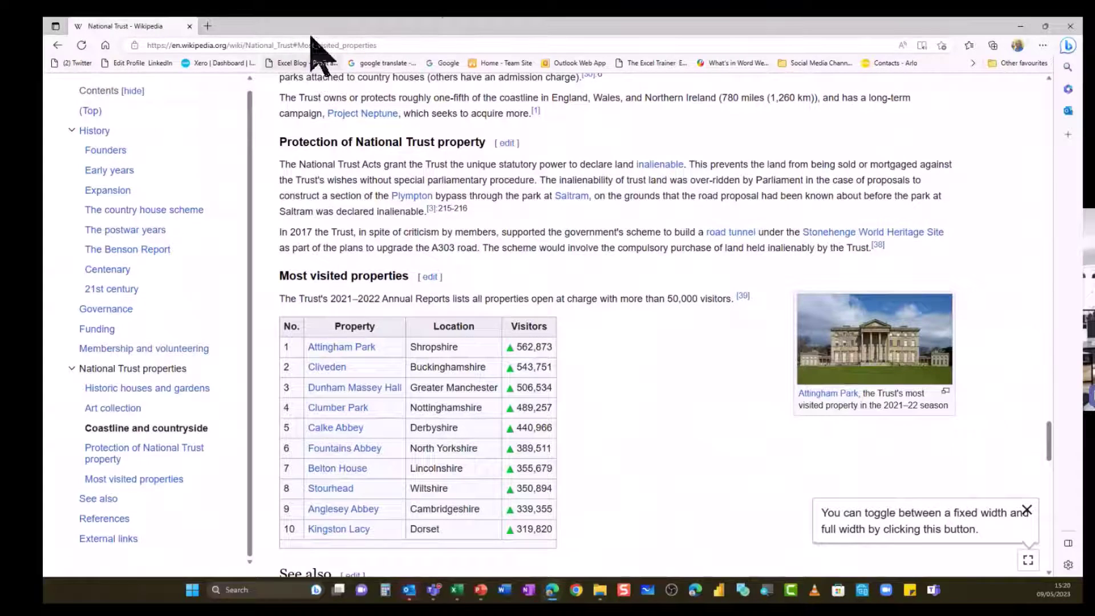
left_click(401, 44)
key("ctrl+c")
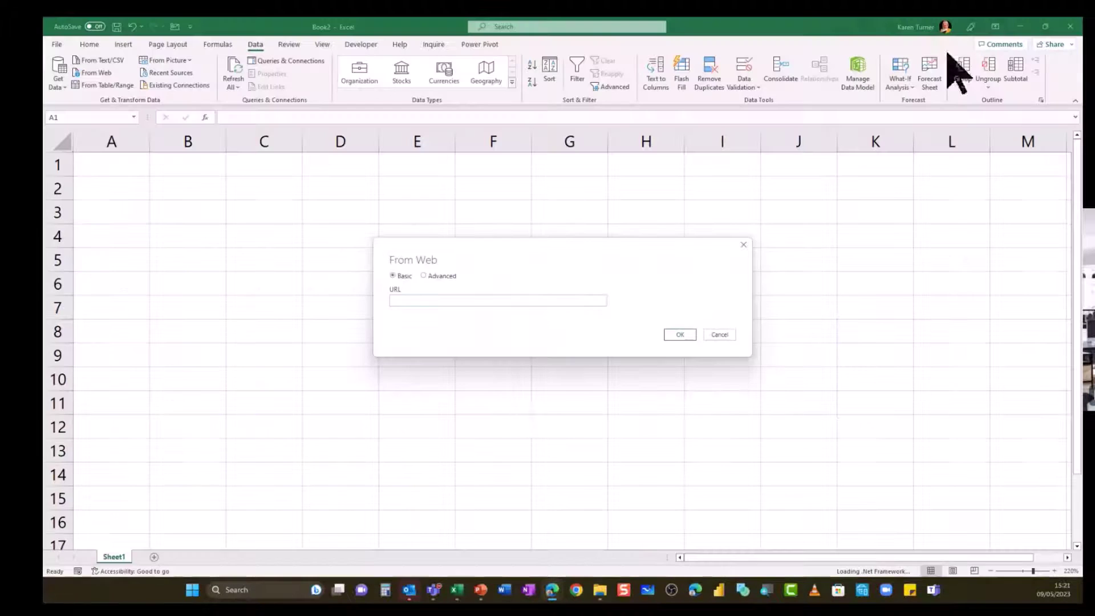
Step: Paste the National Trust Wikipedia URL into the From Web dialog and connect
left_click(437, 301)
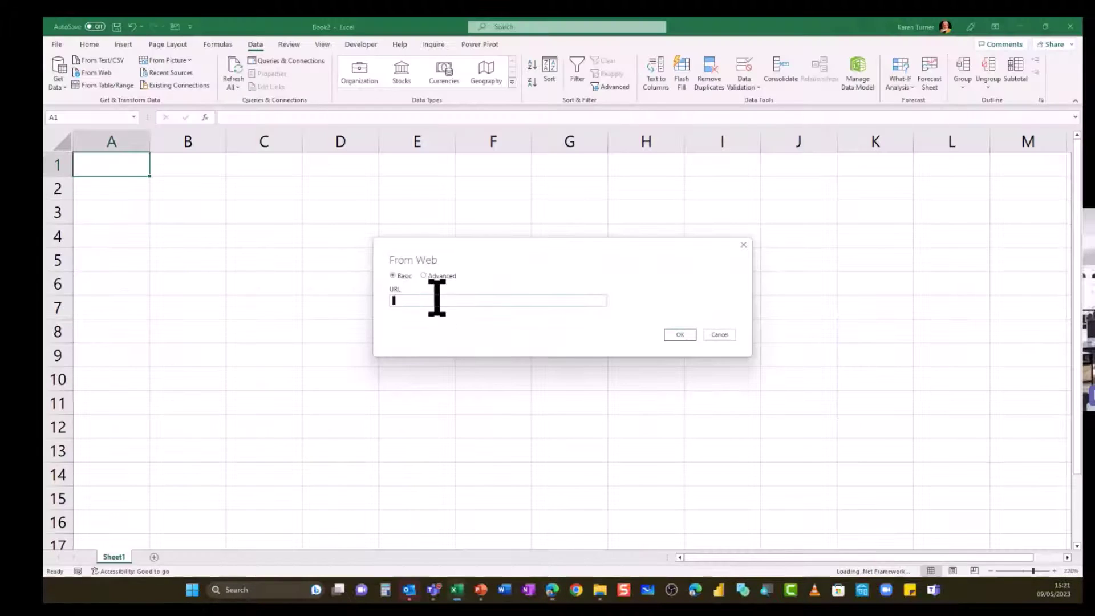
key("ctrl+v")
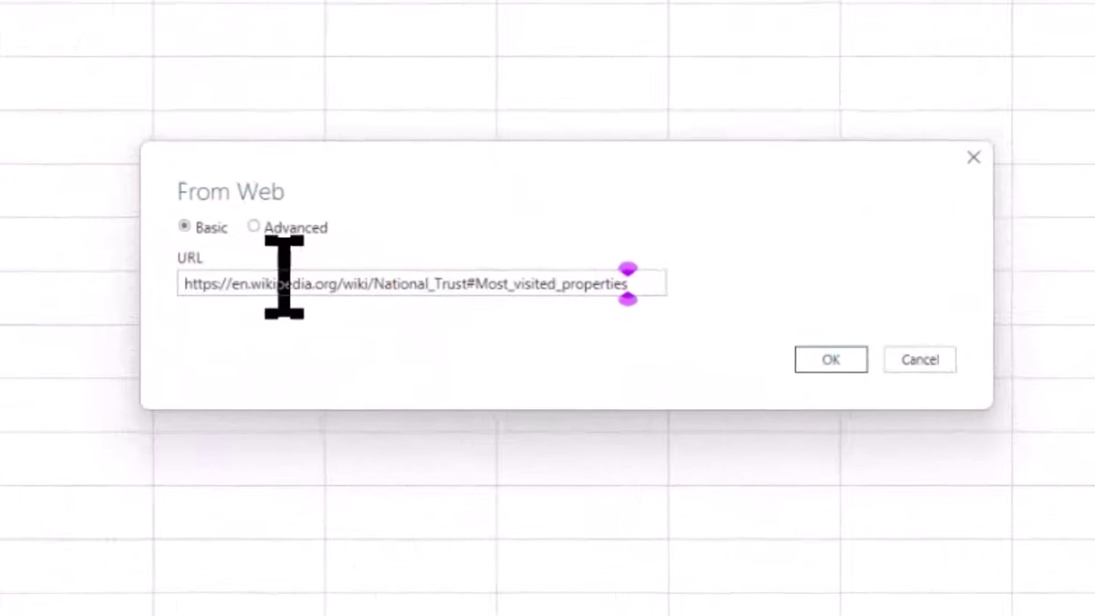
left_click(815, 363)
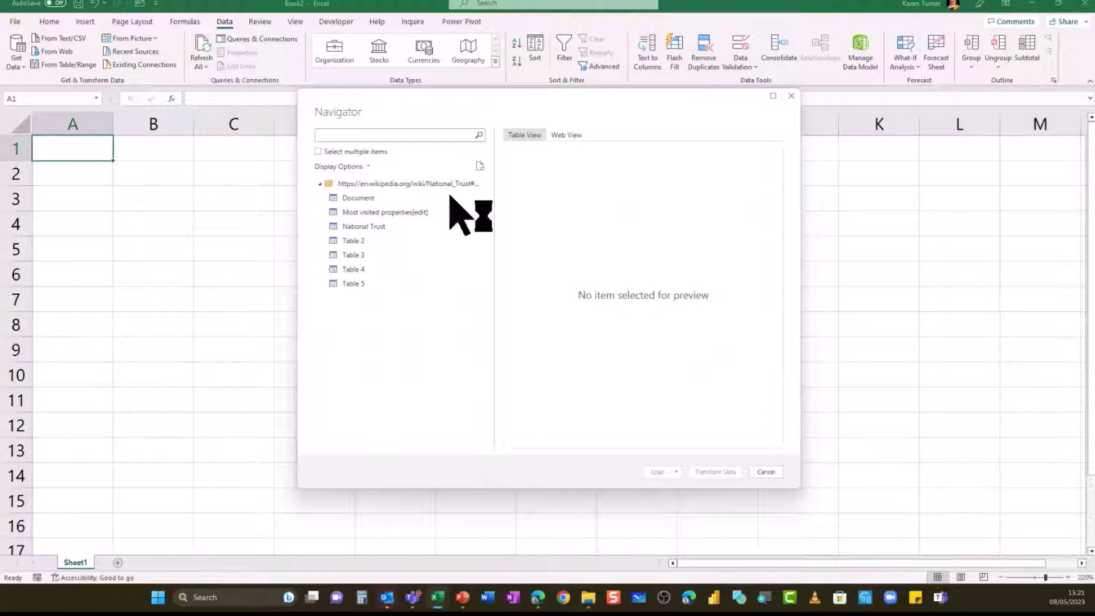
Step: Preview the 'Most visited properties[edit]' table in Navigator and load it into the workbook
left_click(349, 211)
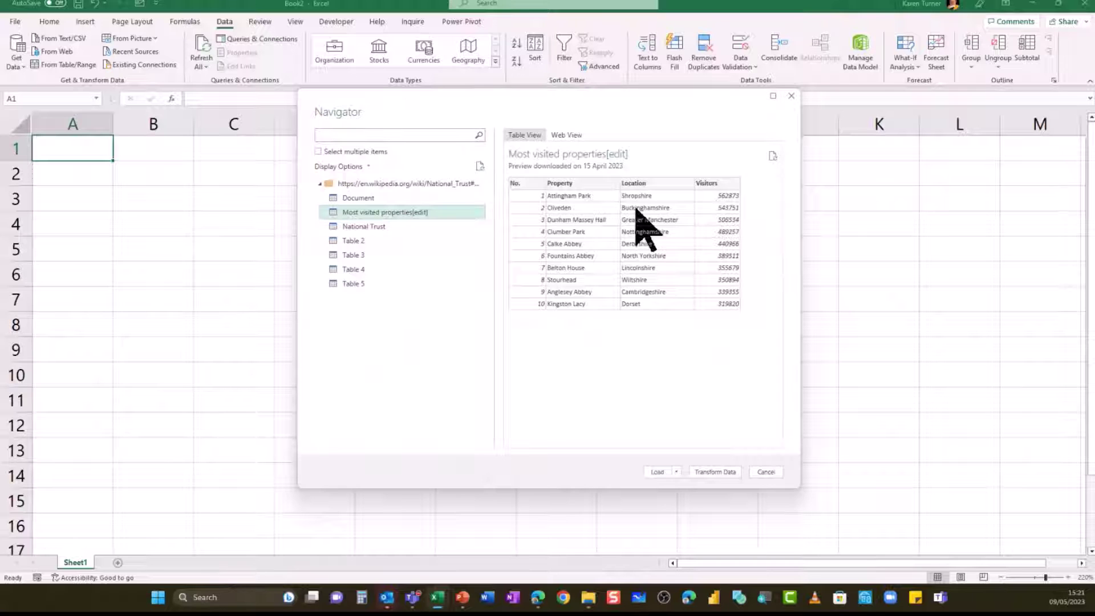
left_click(657, 469)
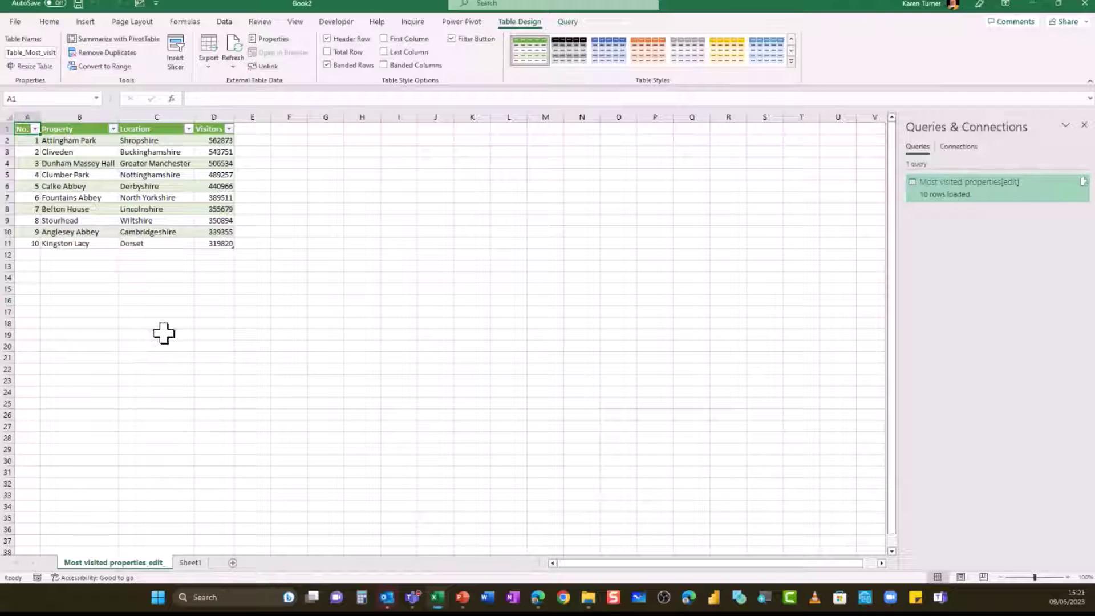
Step: Delete the No. column and hide the Location column, leaving only Property and Visitors
scroll(187, 331, "up", 7)
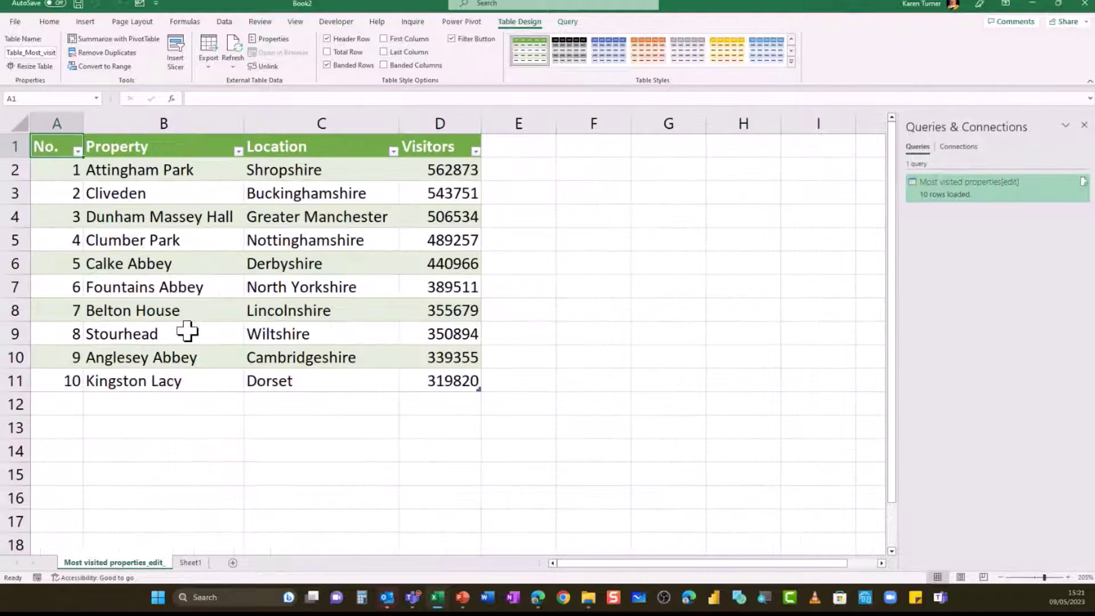
right_click(54, 114)
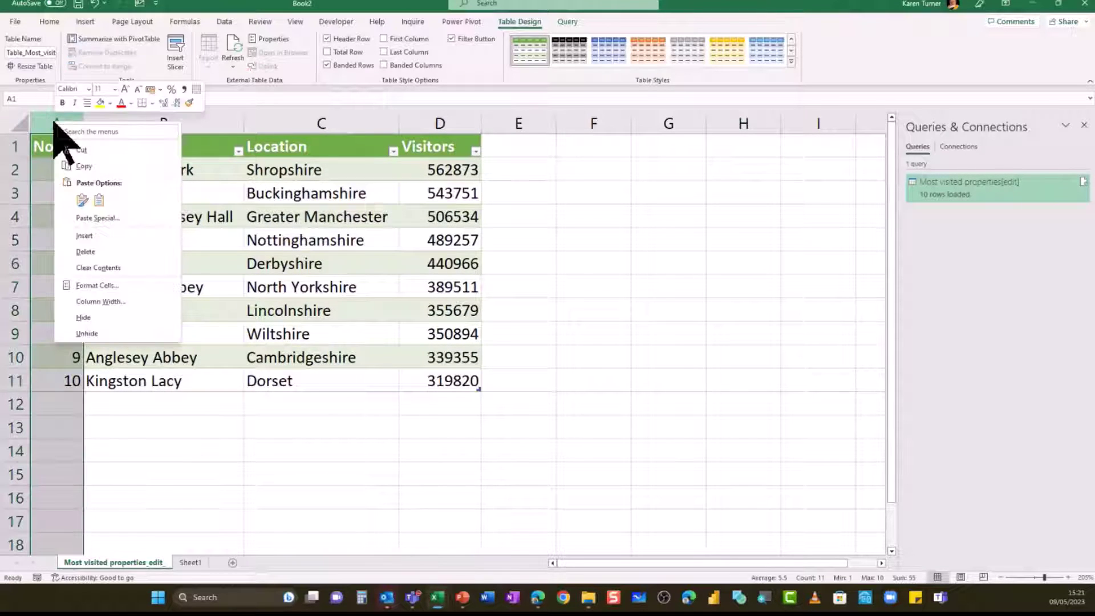
left_click(122, 255)
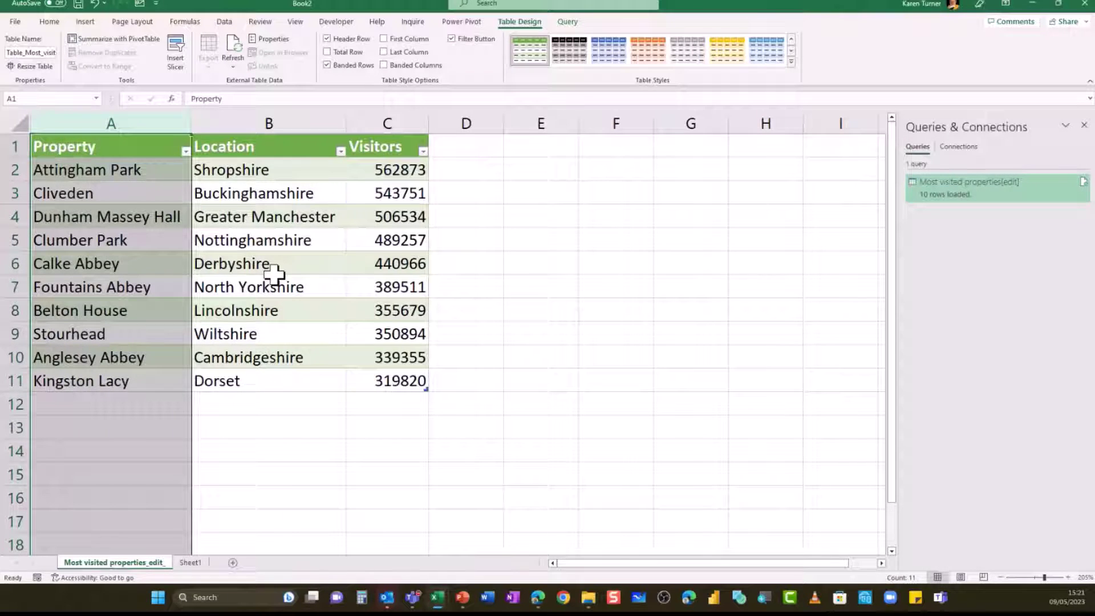
right_click(281, 124)
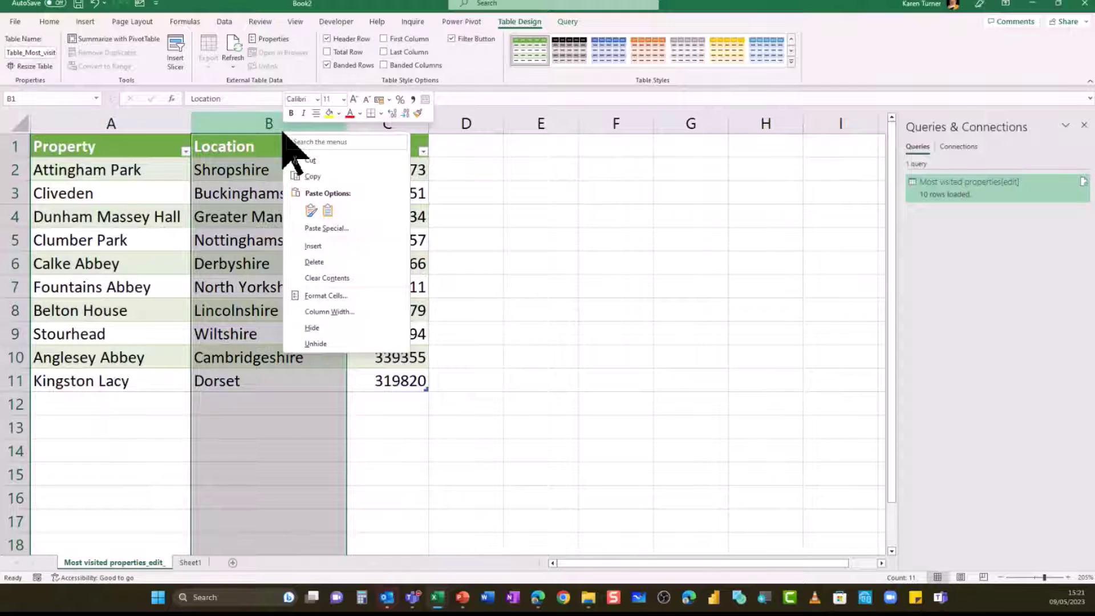
left_click(314, 328)
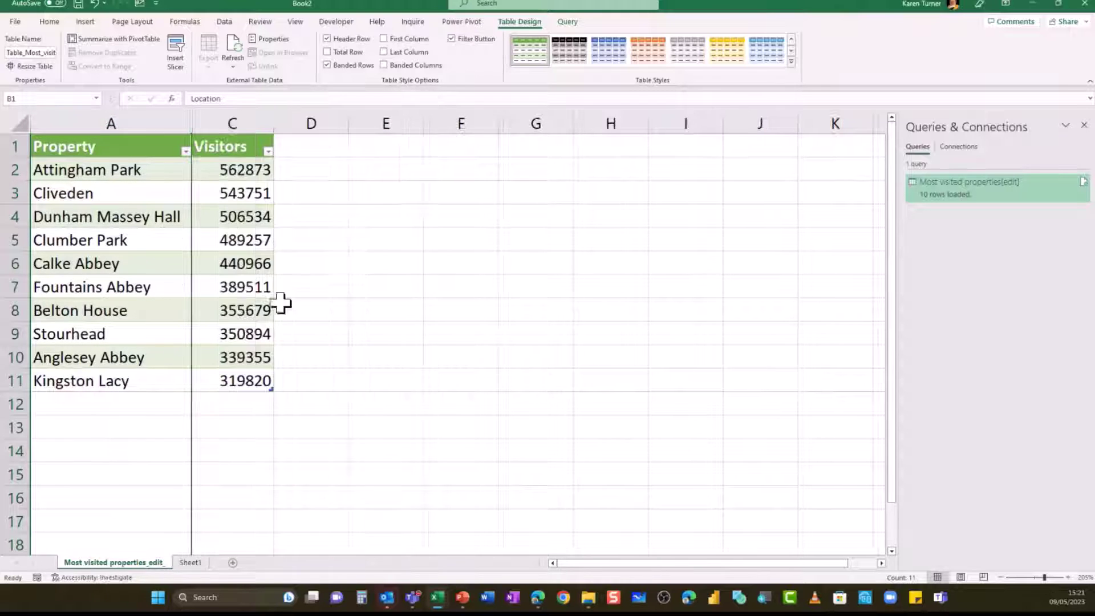
left_click(161, 197)
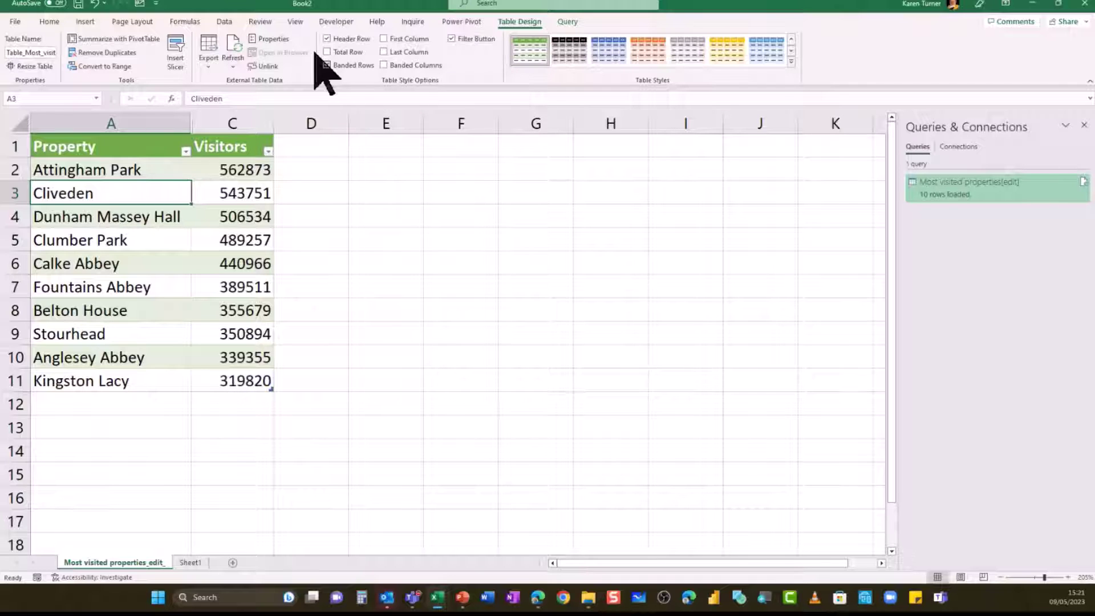
Step: Search the Office add-ins store for 'people graph' and add the People Graph add-in
left_click(85, 22)
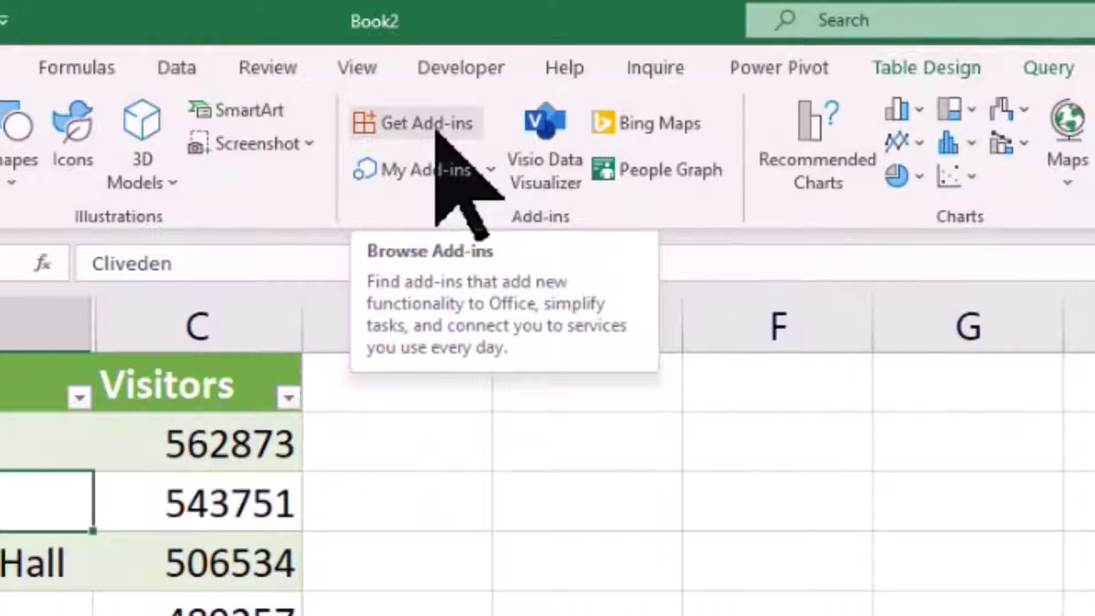
left_click(437, 130)
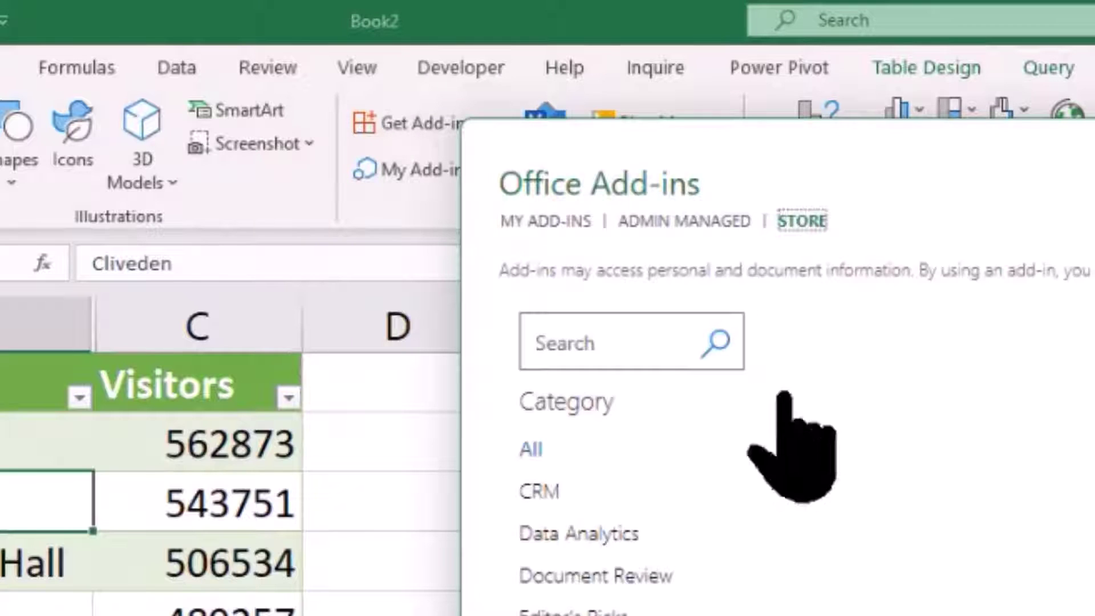
left_click(578, 342)
type("people graph")
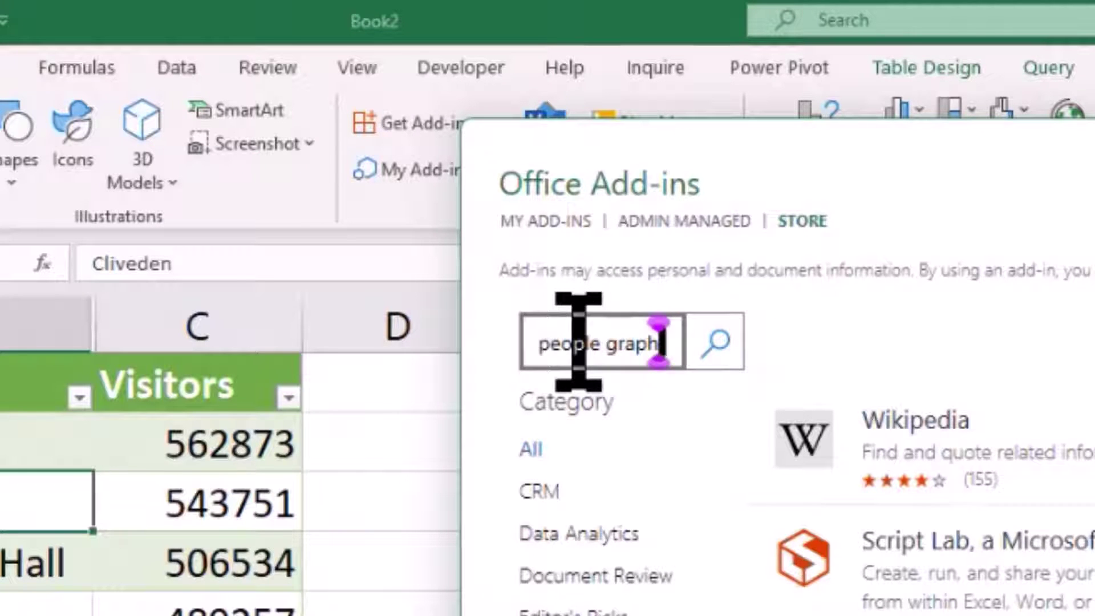
key("Return")
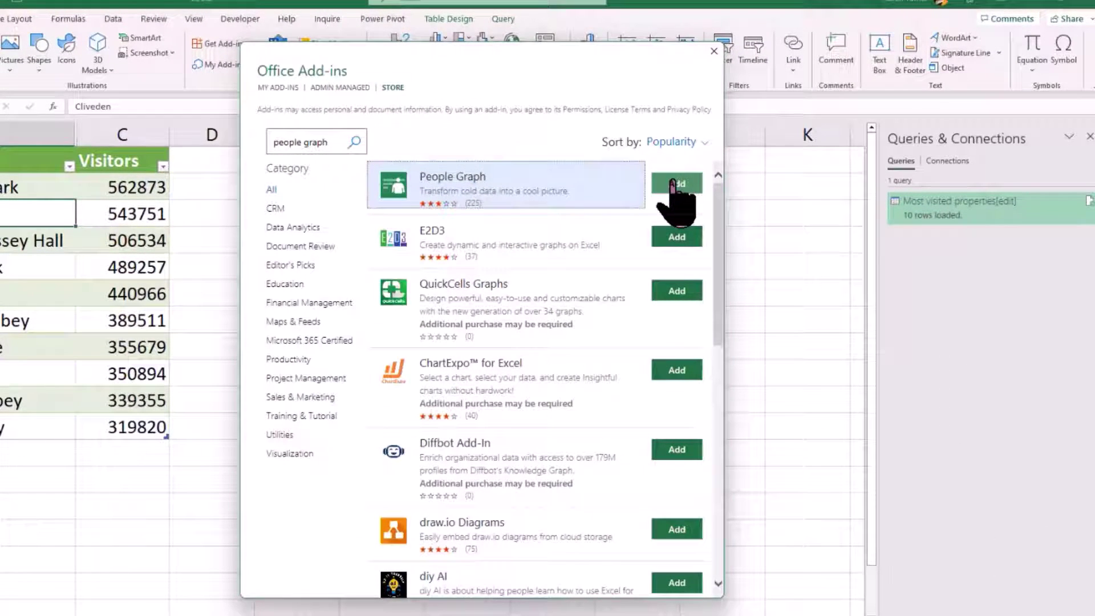
left_click(676, 183)
Step: Insert a People Graph onto the sheet and close the Queries & Connections pane
left_click(714, 51)
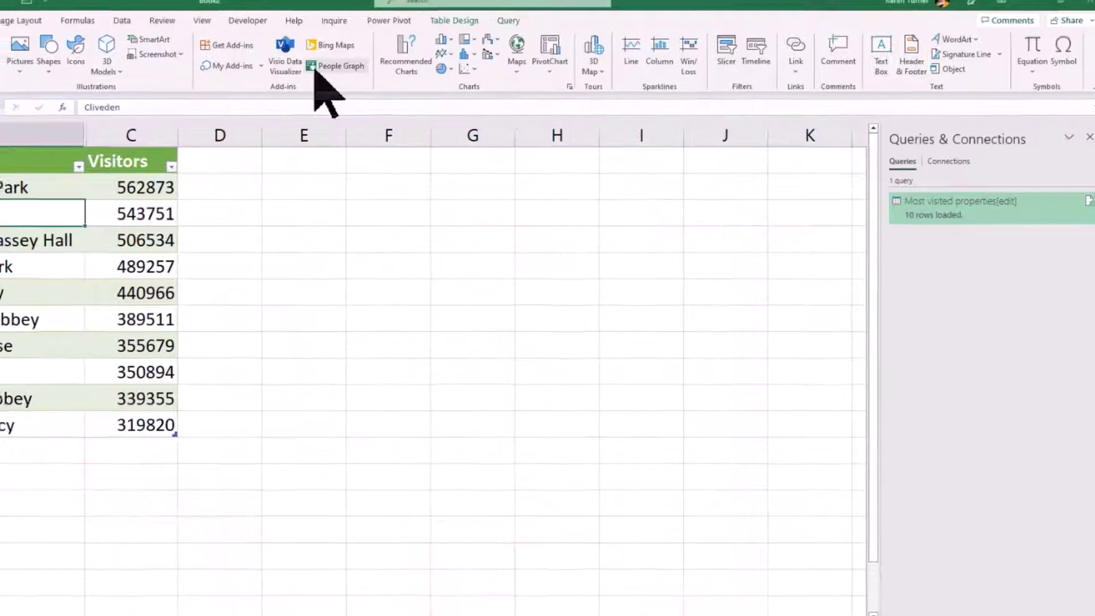
left_click(342, 67)
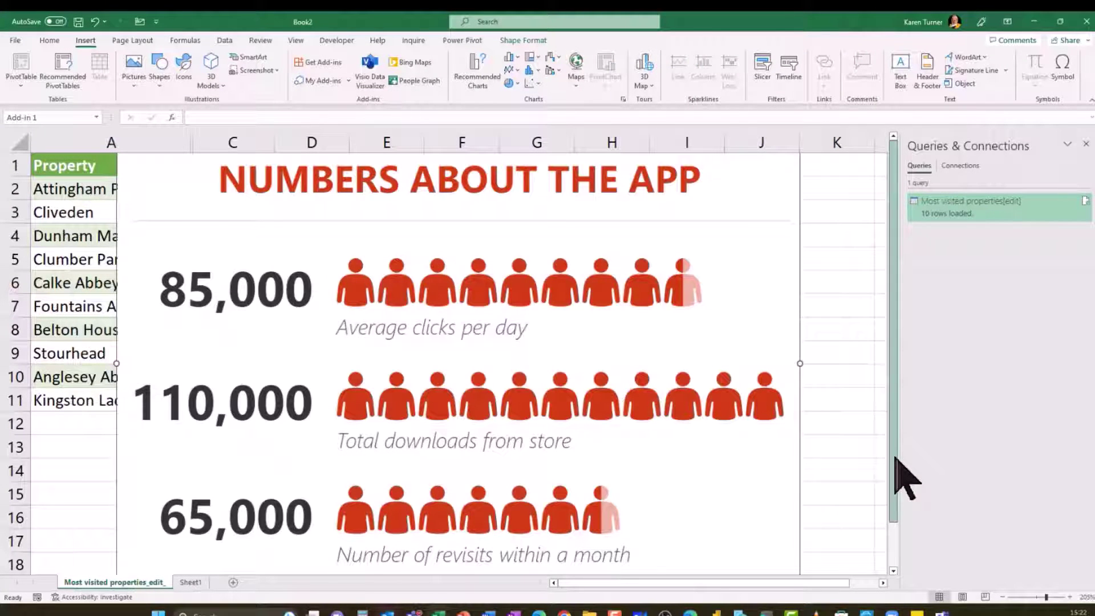
left_click(1085, 144)
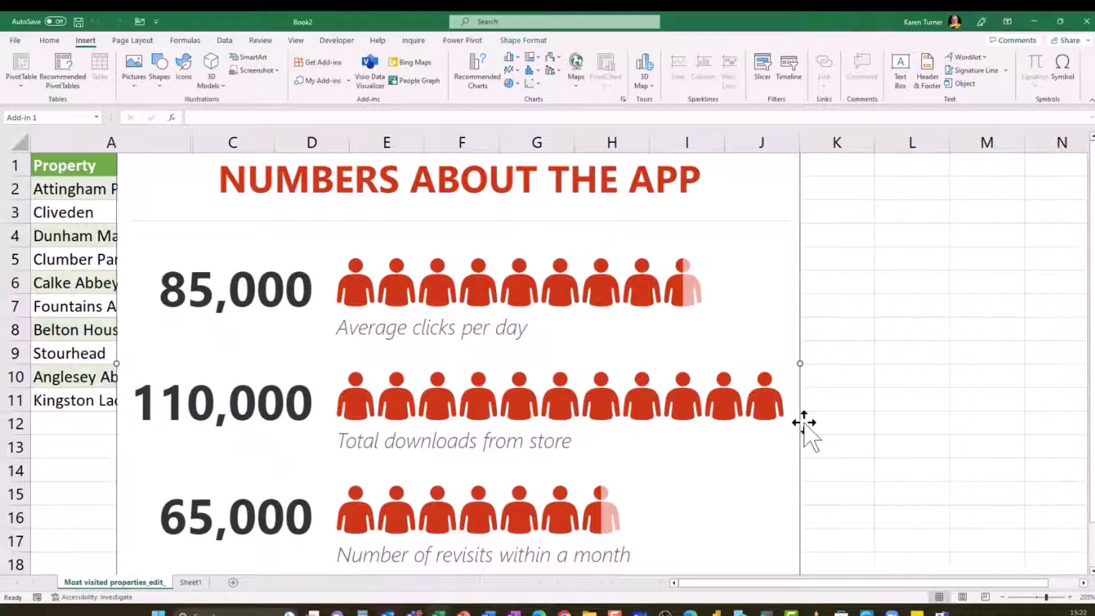
Step: Shrink the People Graph and position it just right of the Property and Visitors table
scroll(804, 436, "down", 4)
left_click_drag(801, 315, 479, 233)
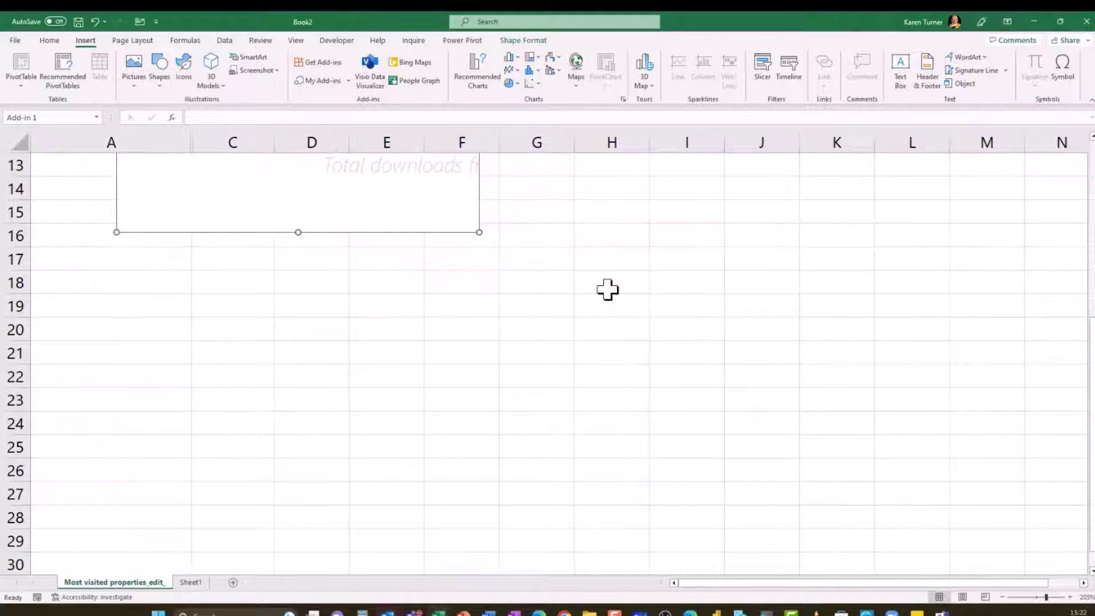
scroll(606, 289, "up", 4)
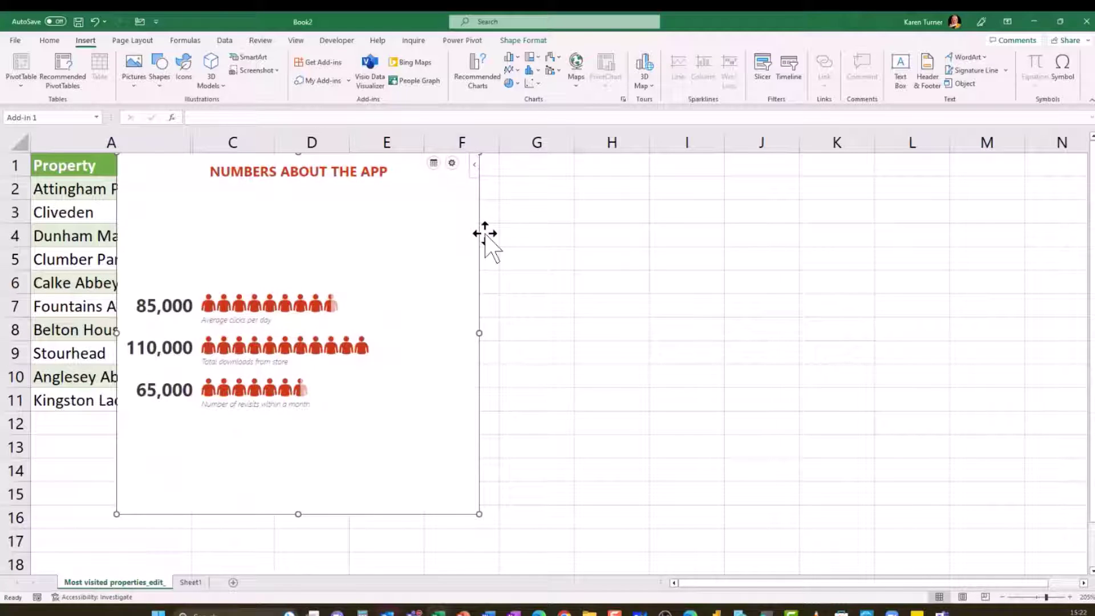
left_click_drag(481, 237, 676, 249)
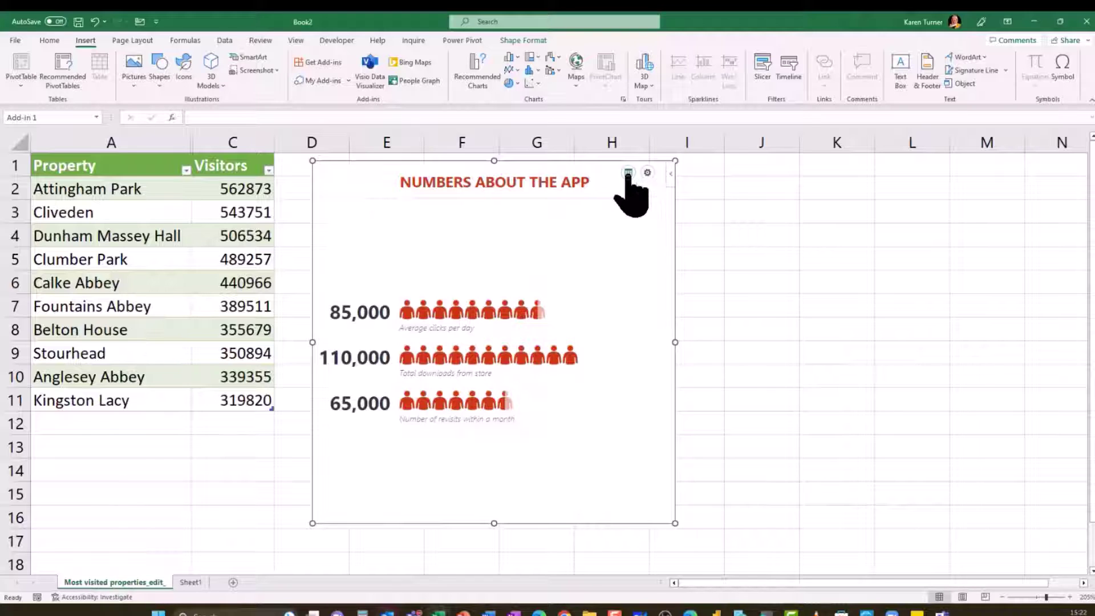
Step: Replace the graph title 'NUMBERS ABOUT THE APP' with 'National Trust visitors' in the Data settings
left_click(628, 173)
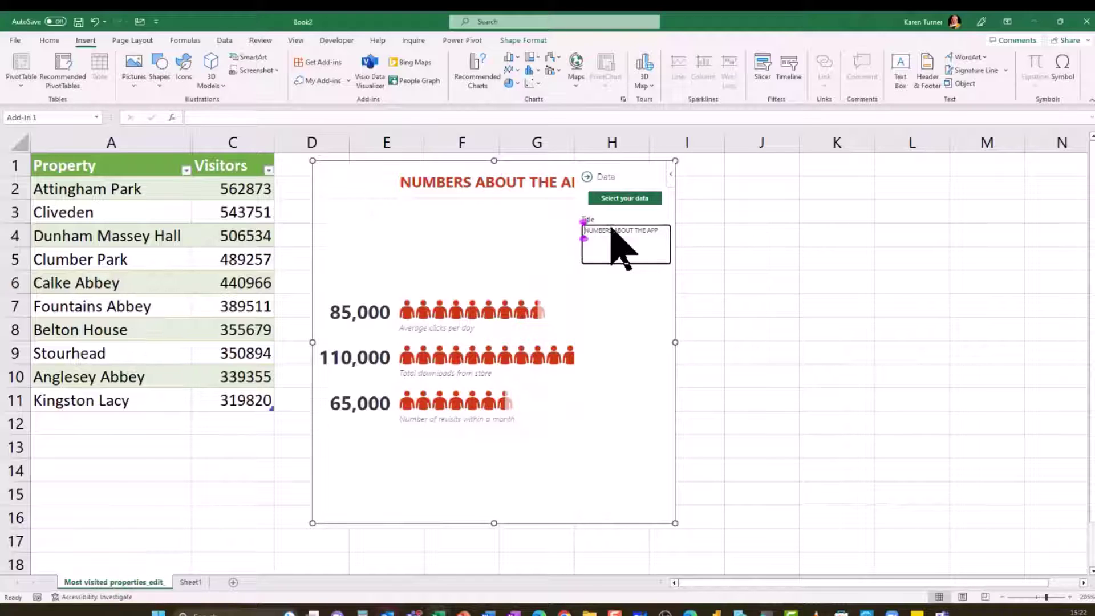
left_click_drag(611, 229, 685, 221)
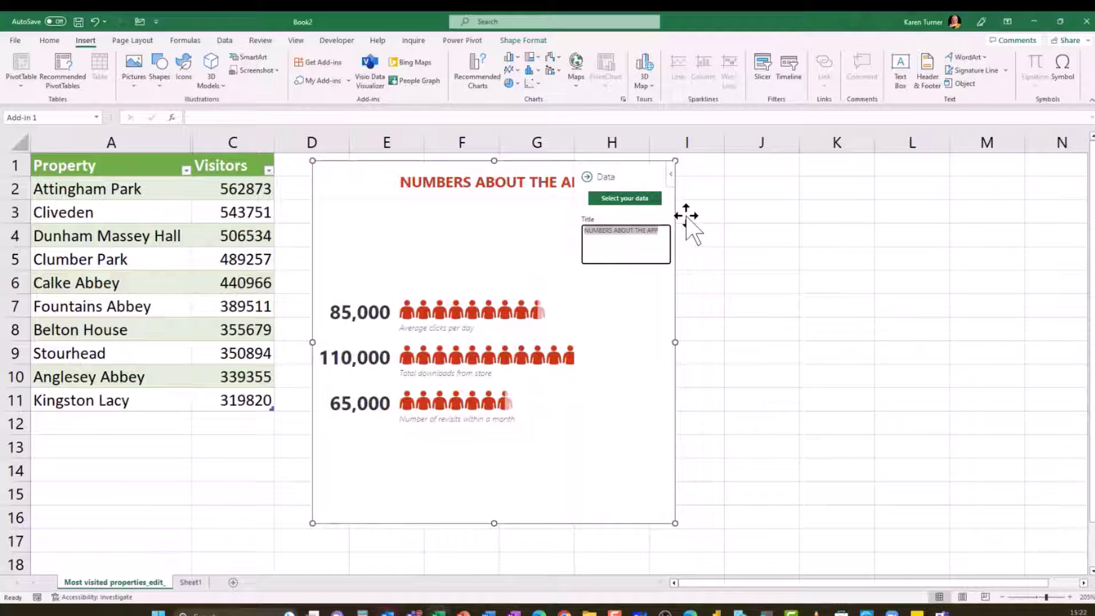
type("National T")
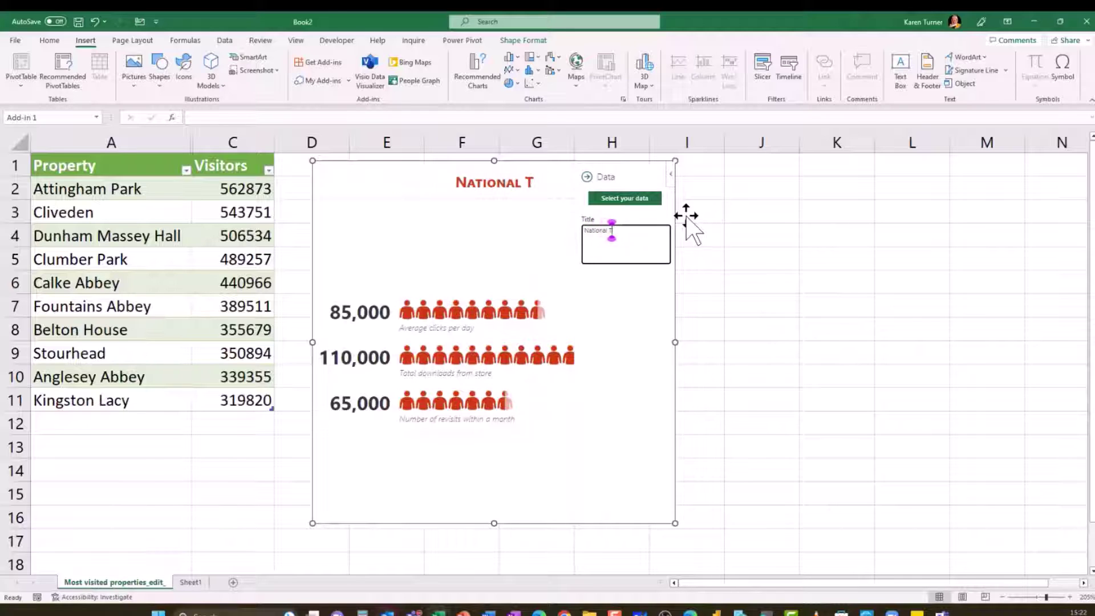
type("rust visitors")
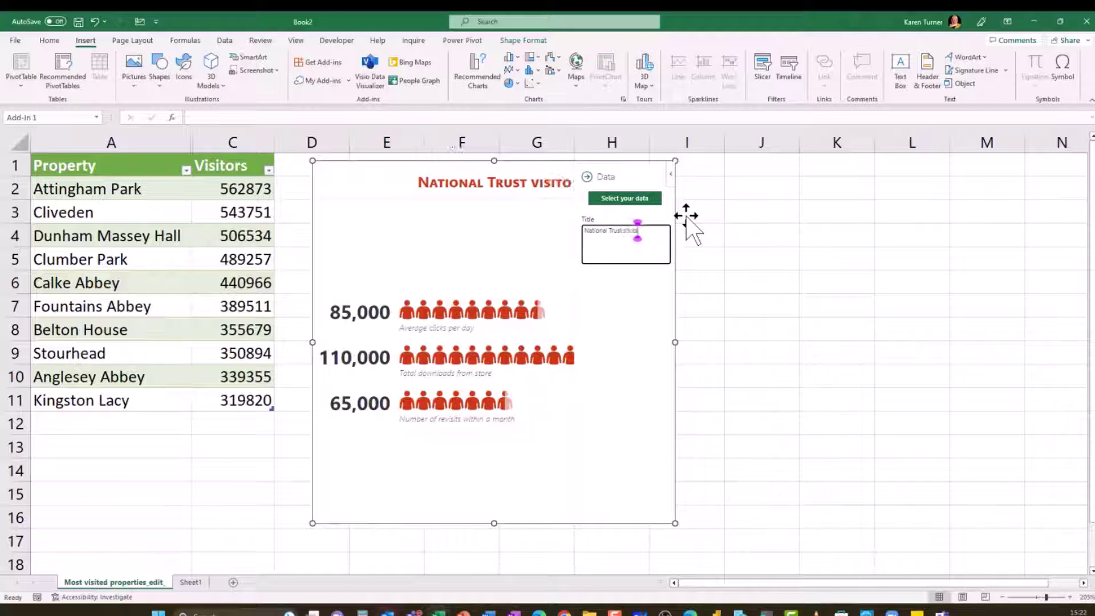
left_click(611, 201)
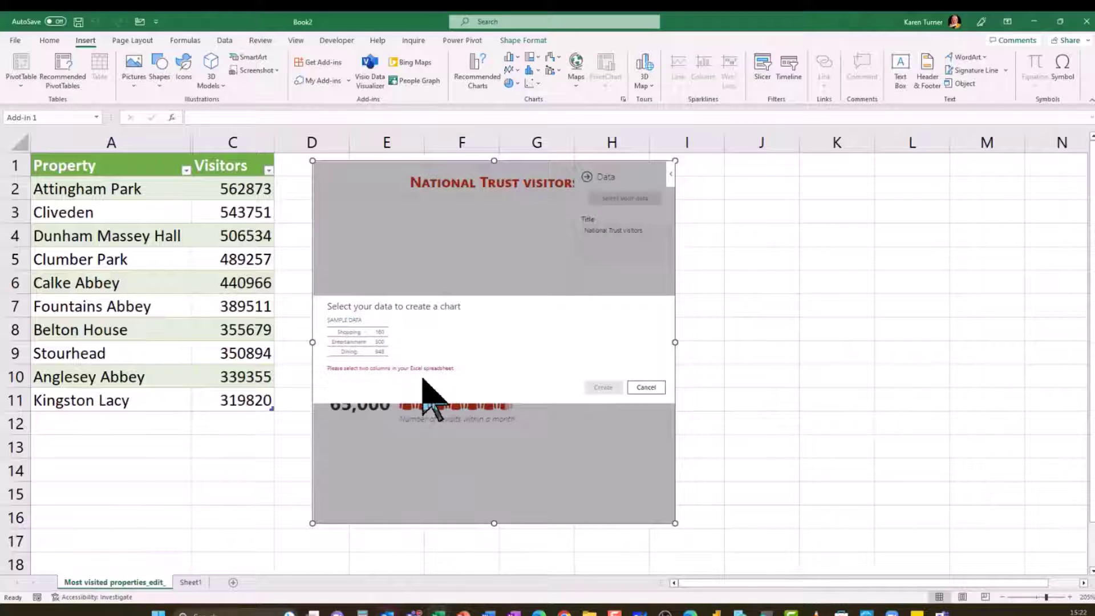
Step: Build the People Graph from cells A1:C11 so it plots the ten properties' visitor counts
left_click_drag(83, 165, 223, 399)
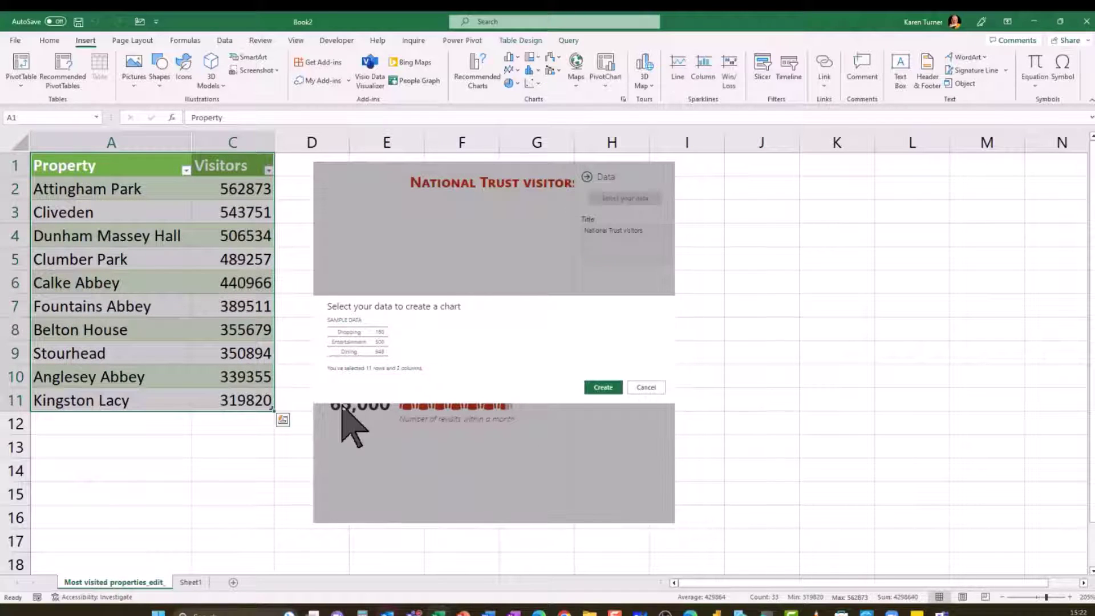
left_click(603, 388)
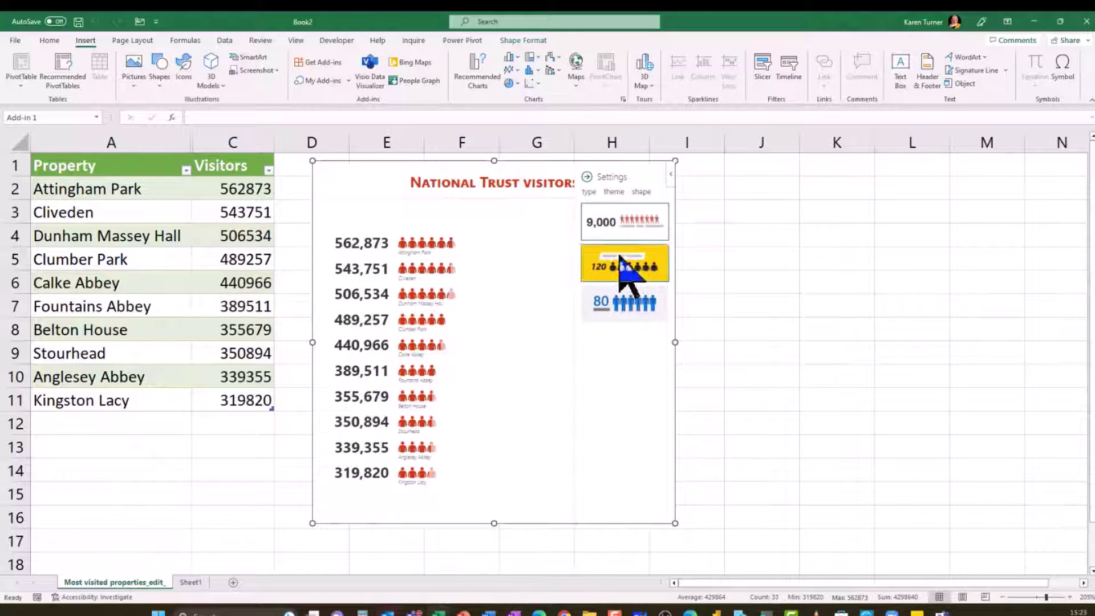
Step: Apply the yellow '120' theme so the graph shows dark figures on yellow
left_click(621, 266)
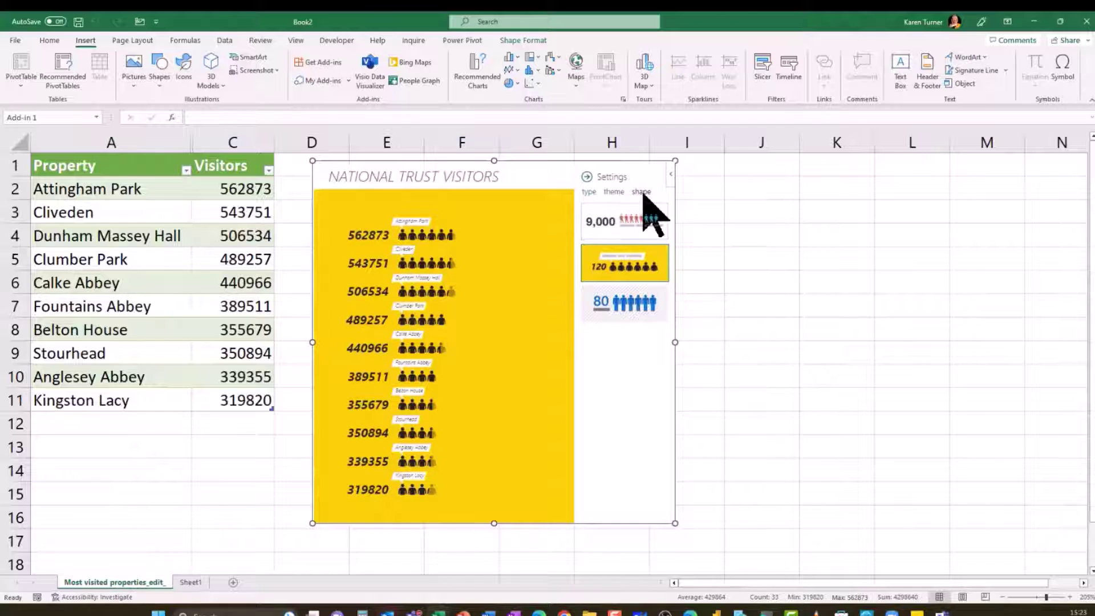